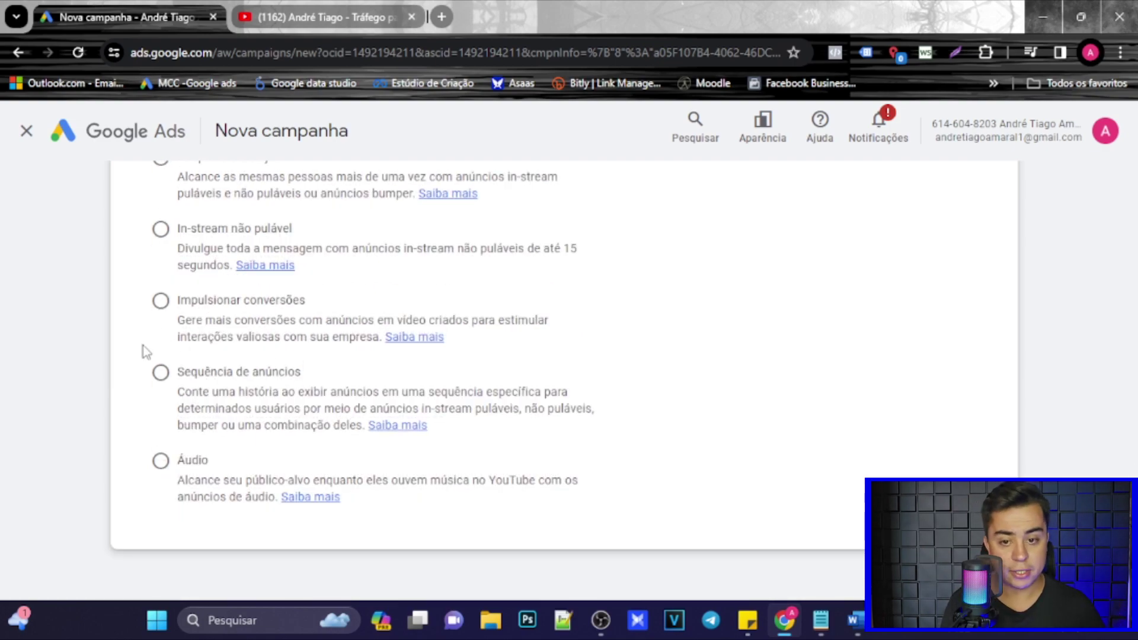
Review the campaign subtypes, keep "Exibições de vídeos" selected and continue to the campaign settings
scroll(217, 412, up, 5)
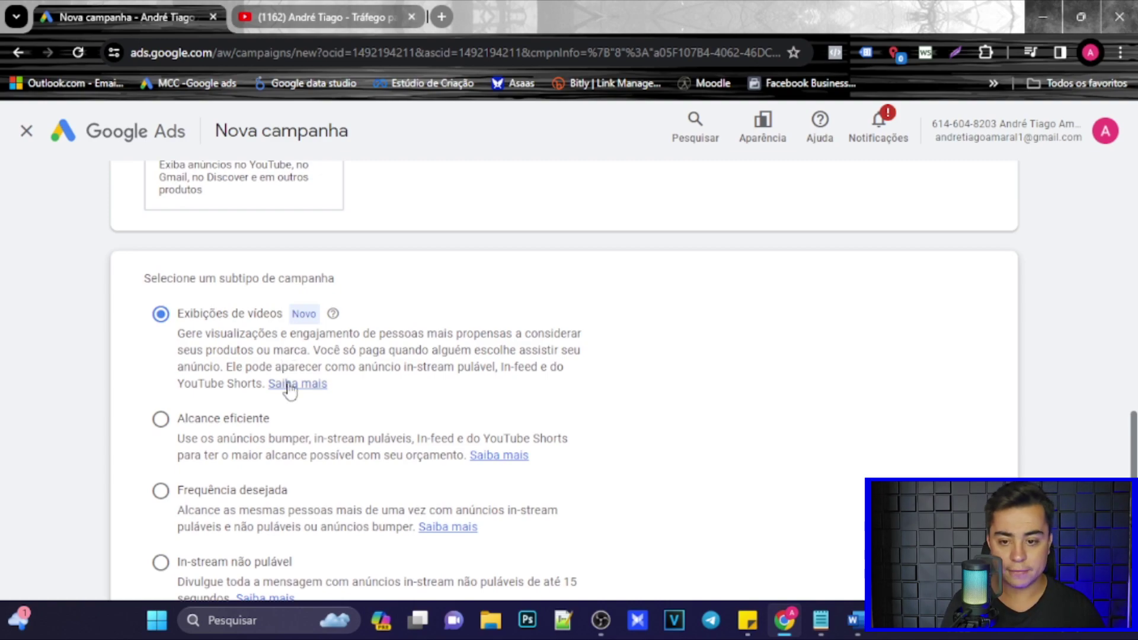
scroll(287, 389, down, 1)
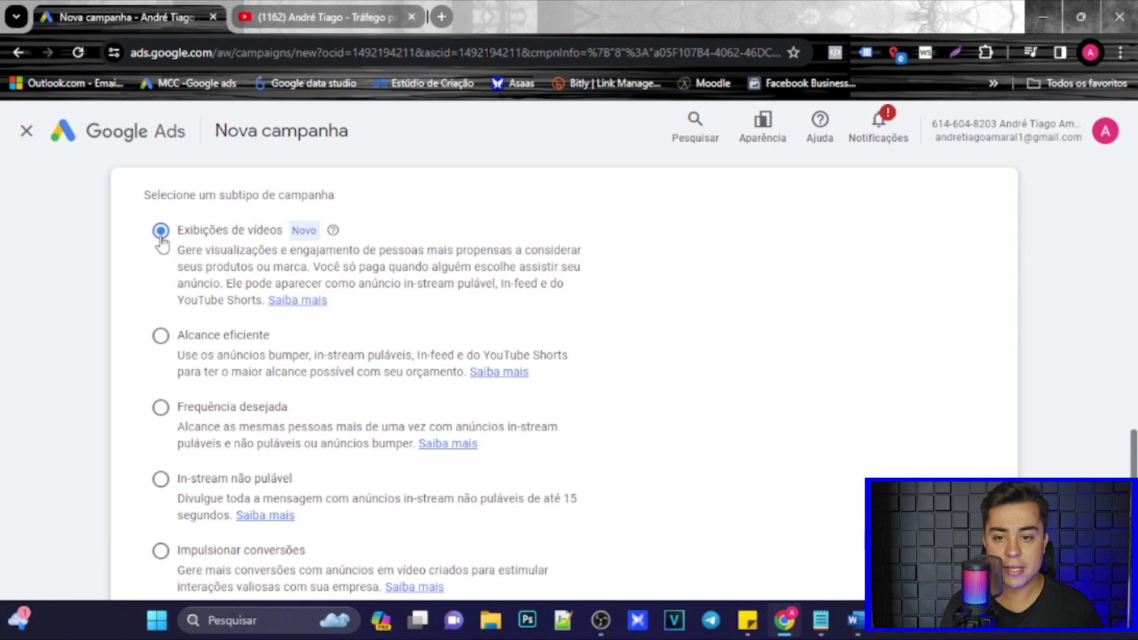
scroll(295, 300, down, 5)
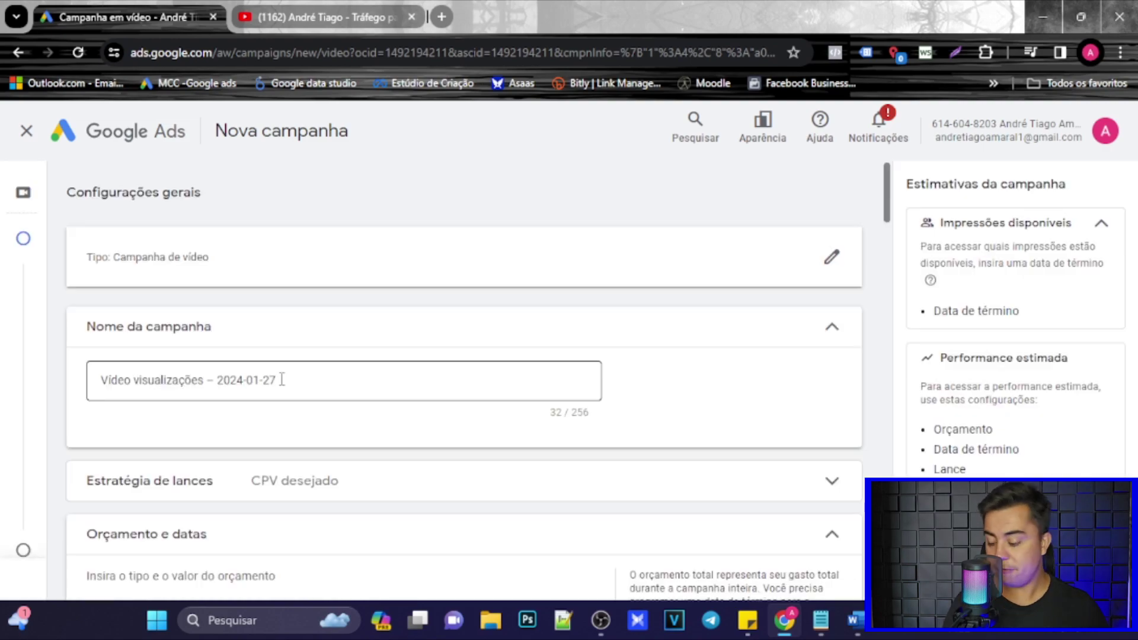
Rename the campaign as "[ AUMENTO INSCRITOS CANAL - TESTE AULA YT]"
scroll(282, 379, down, 1)
triple_click(268, 296)
text([)
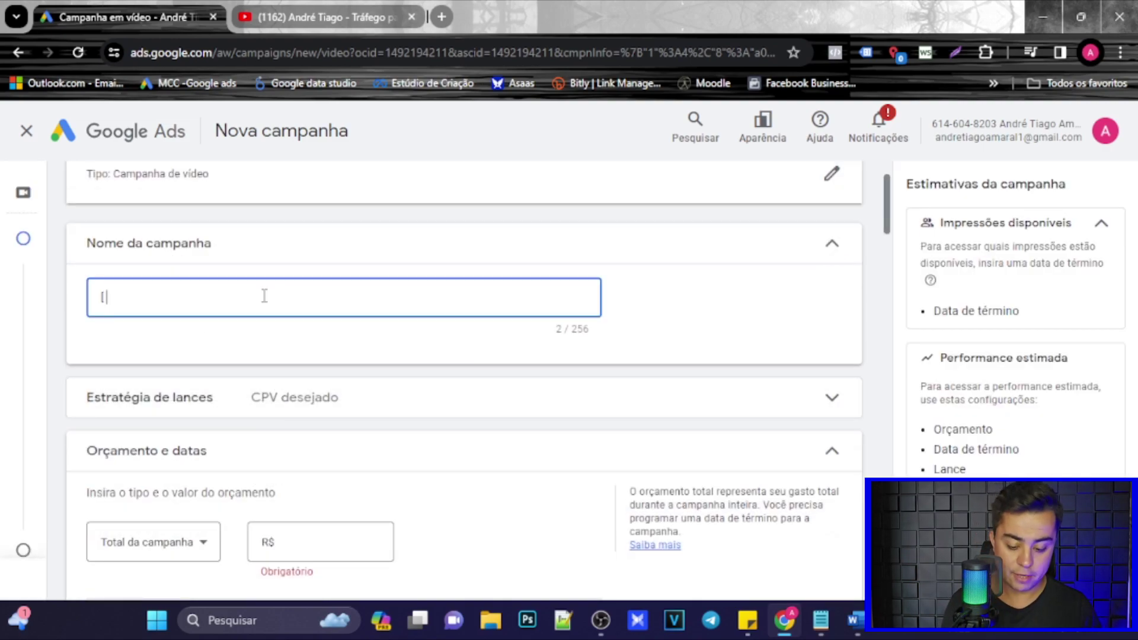
text( AUMENTO INS)
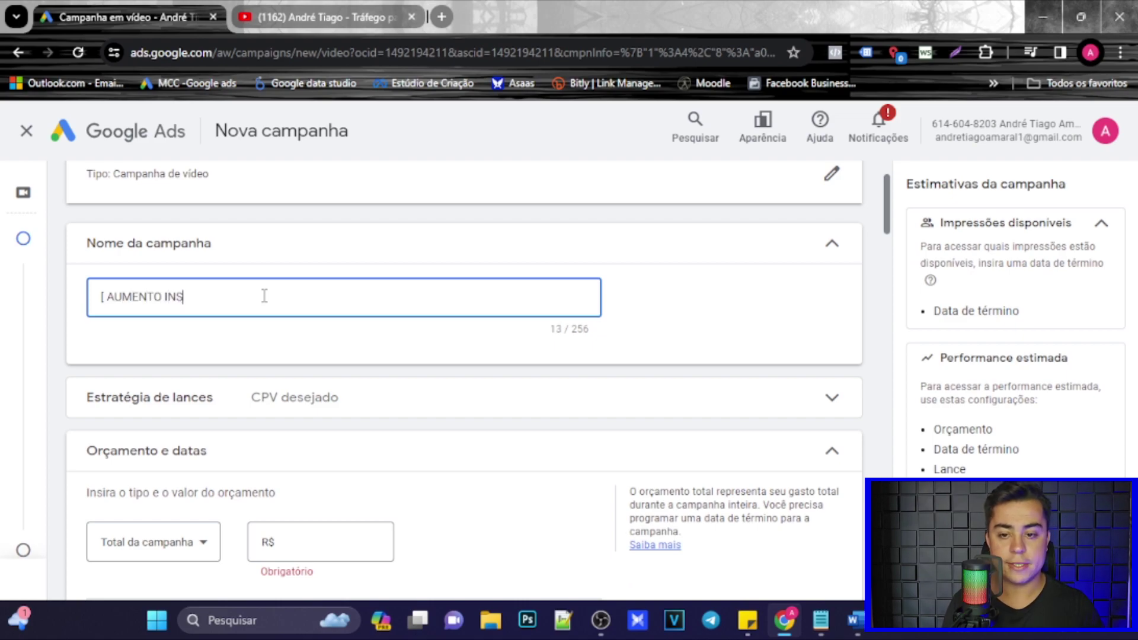
text(CRITOS CANAL - TESTE AULA Y)
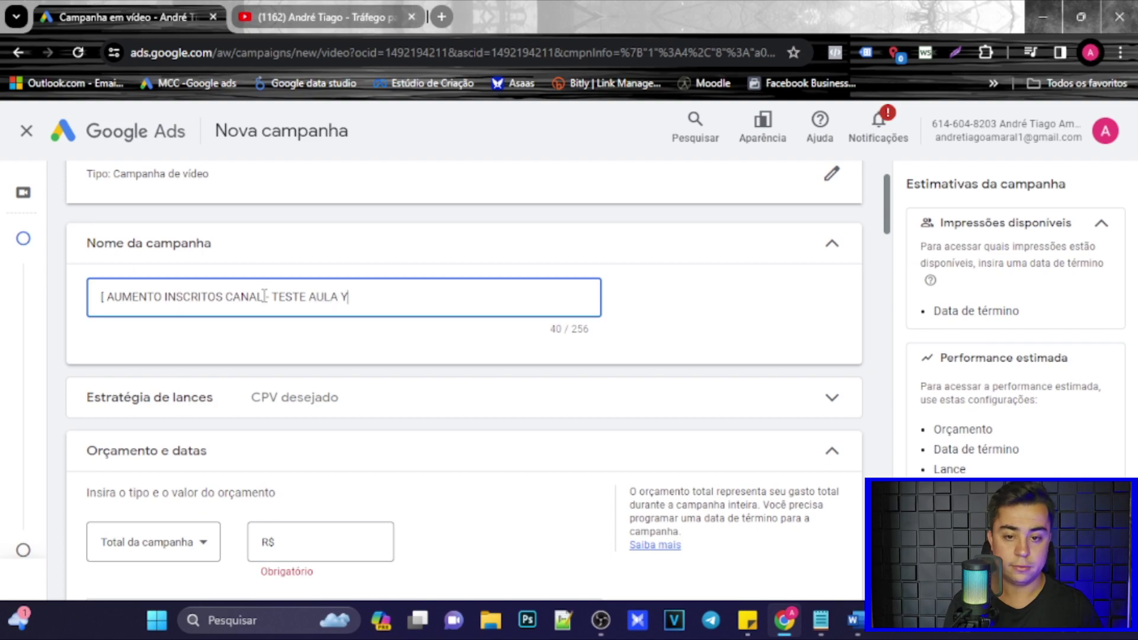
text(T])
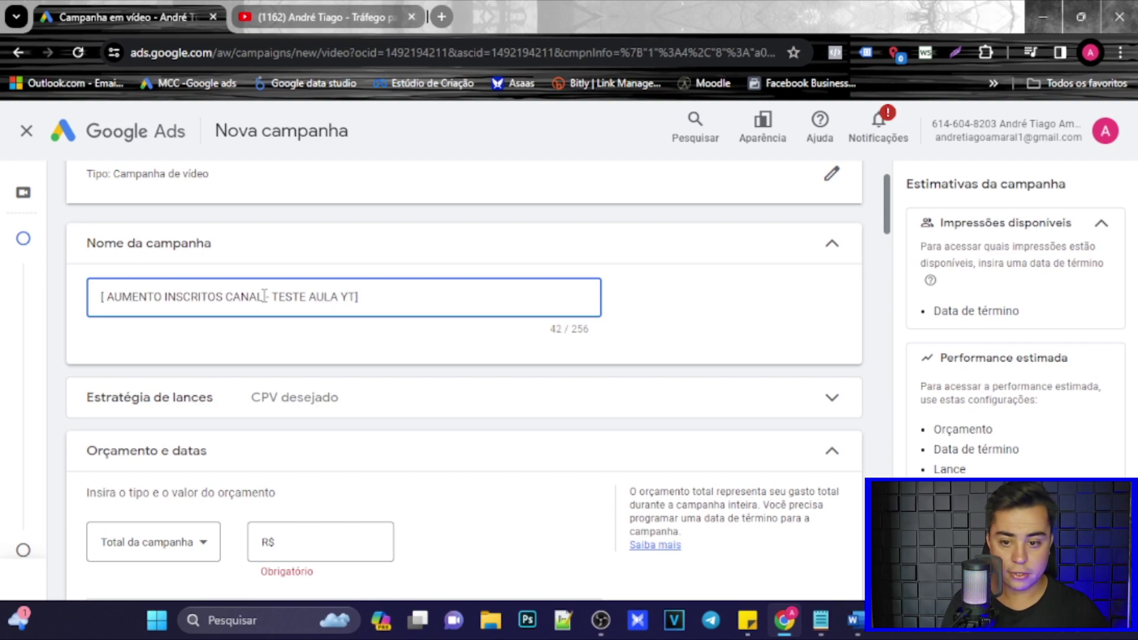
click(436, 399)
Set the total campaign budget to R$ 20,00
scroll(265, 402, down, 6)
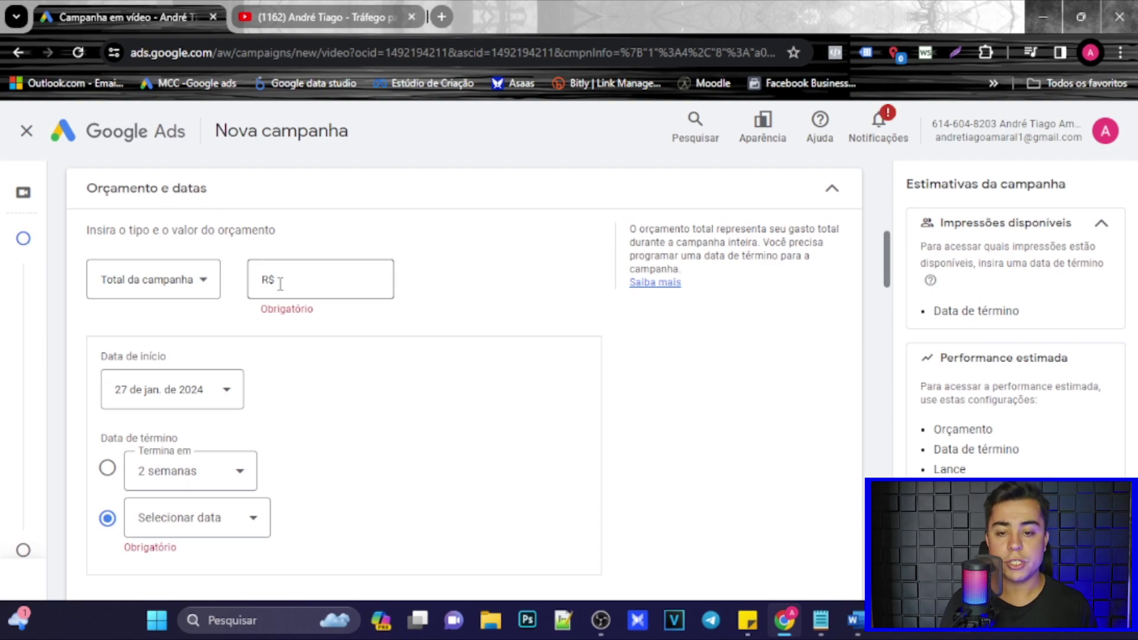
click(281, 285)
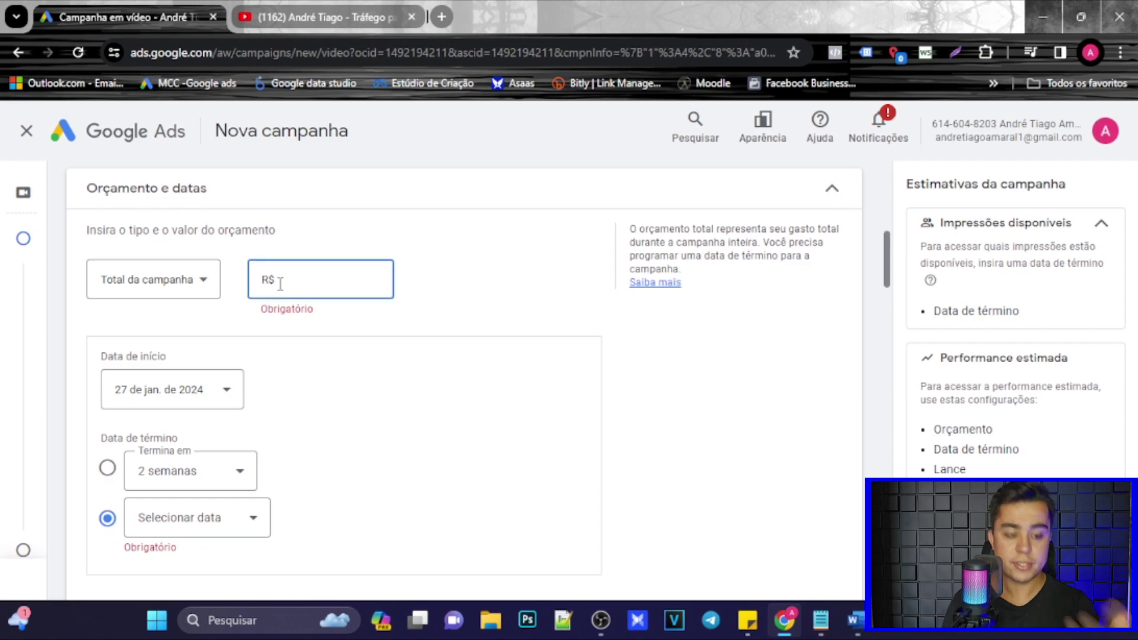
text(20)
click(373, 222)
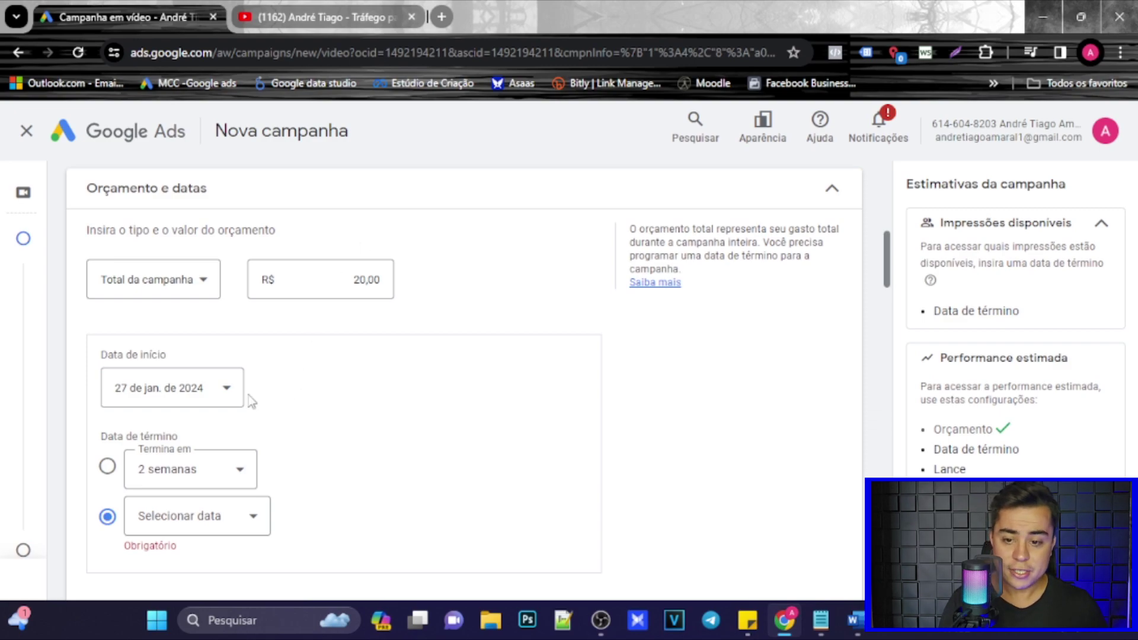
Set the campaign's end date to 31 January 2024
scroll(249, 399, down, 1)
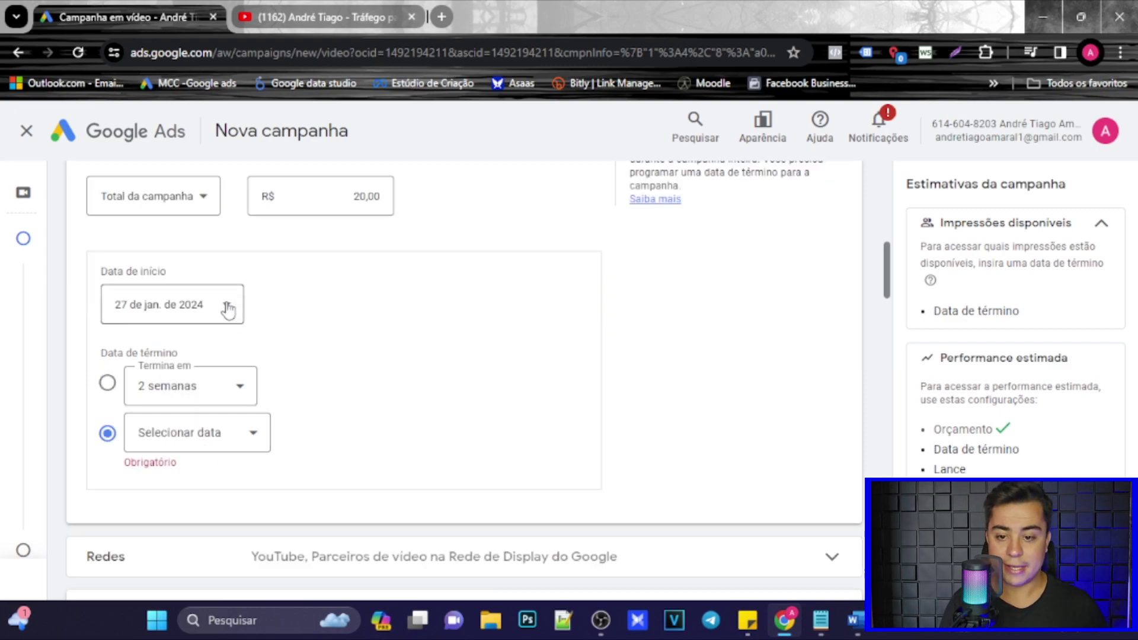
click(244, 440)
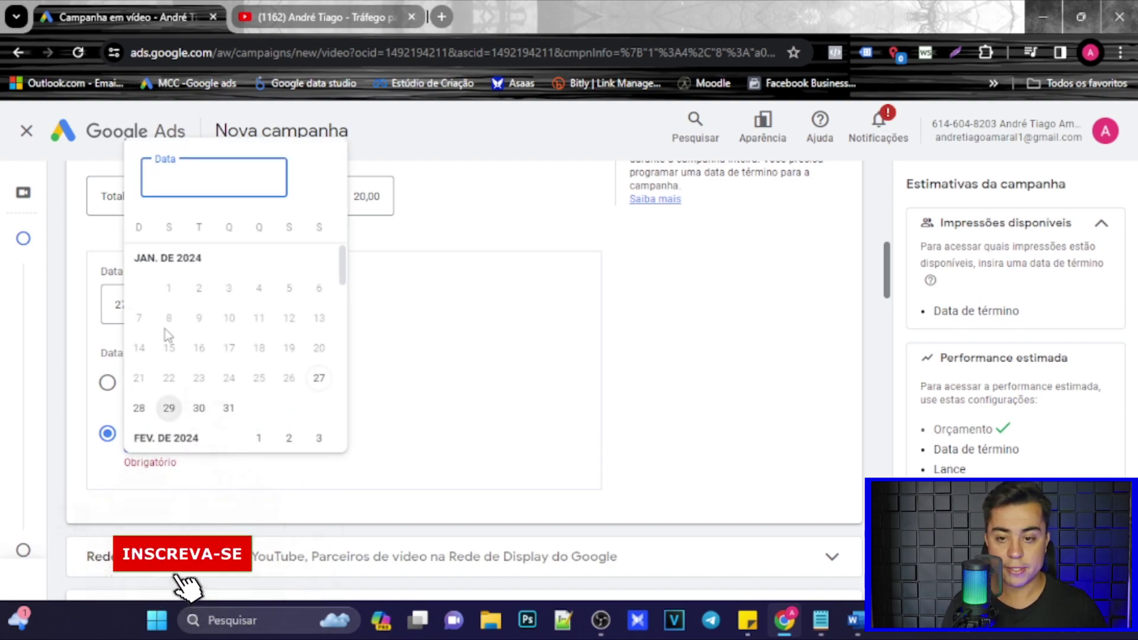
click(229, 408)
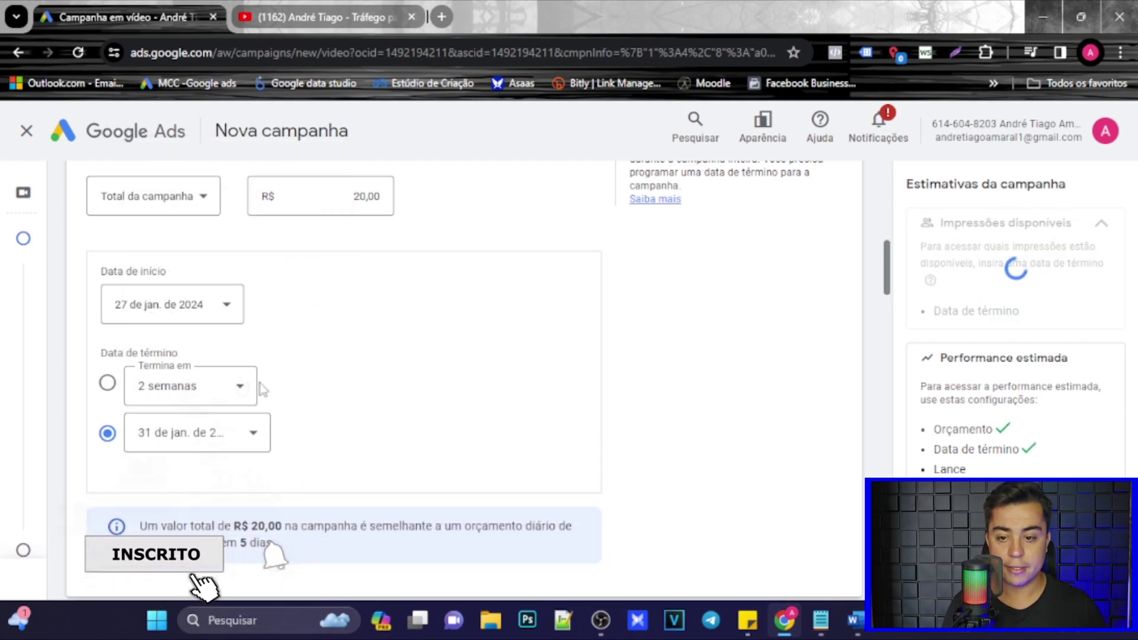
Set the campaign to end in 2 weeks instead of on a specific date
click(107, 384)
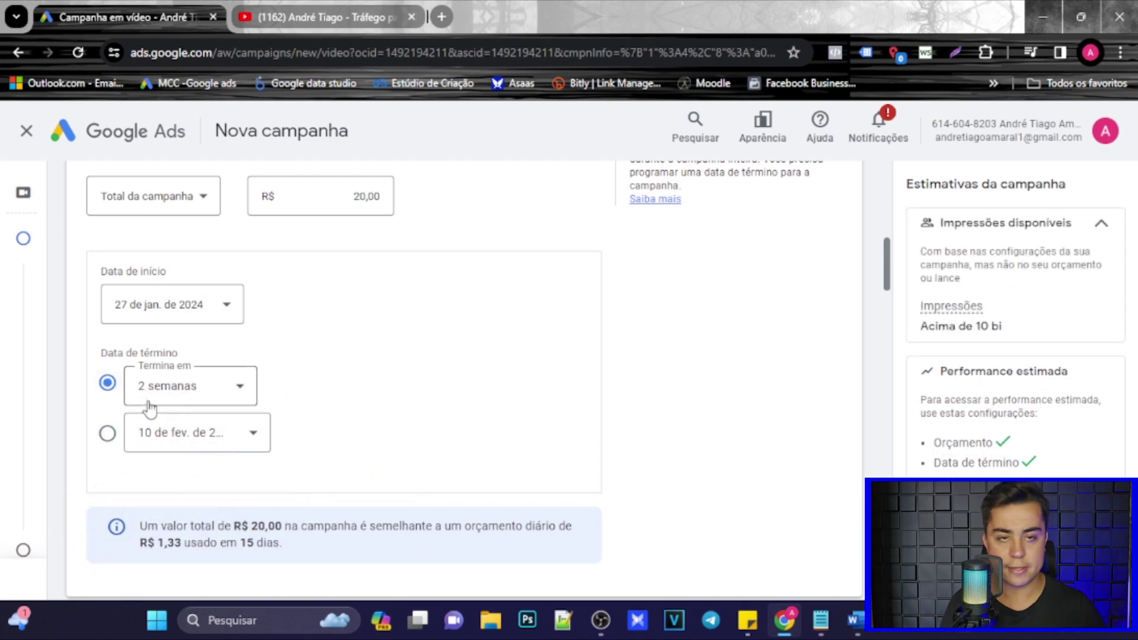
click(108, 435)
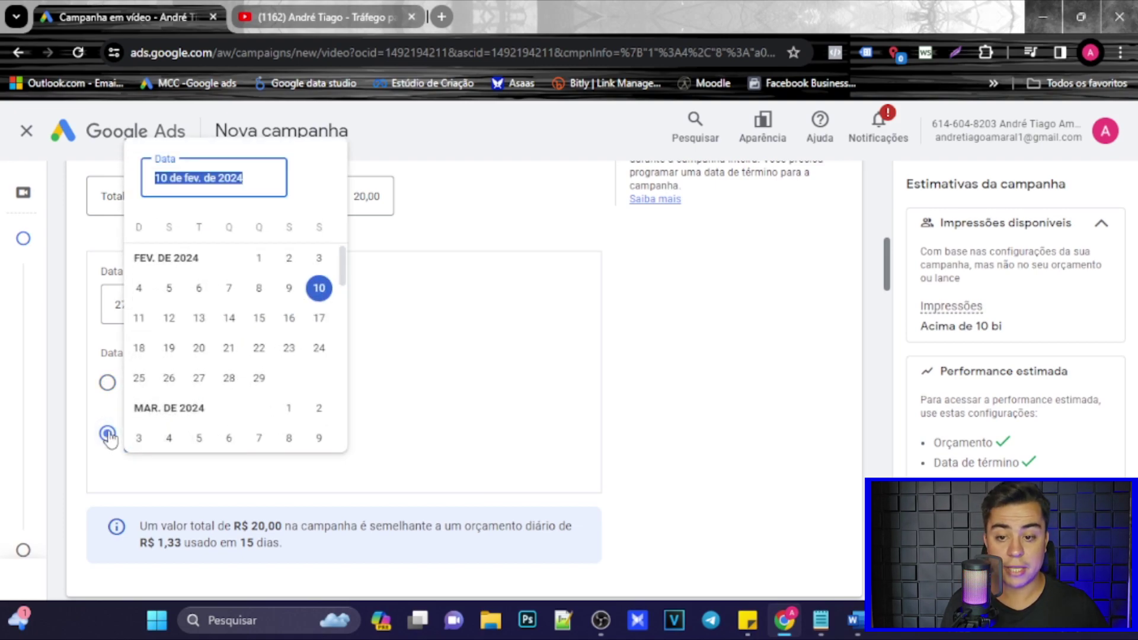
click(107, 384)
Exclude the video partners on the Google Display Network from the campaign's networks
scroll(297, 400, down, 10)
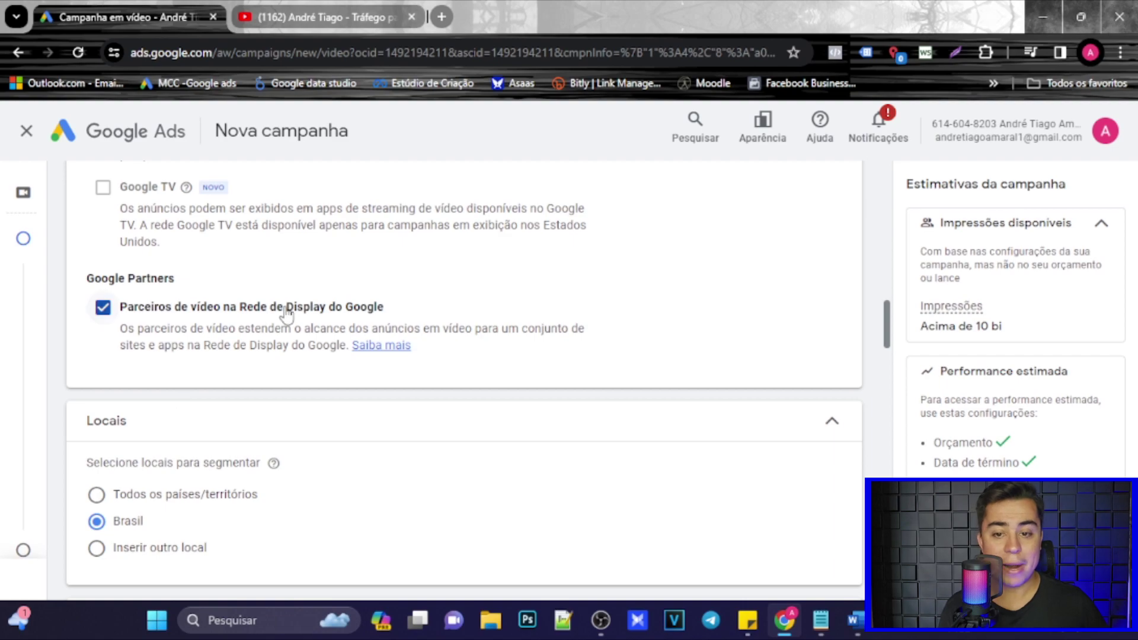
click(103, 309)
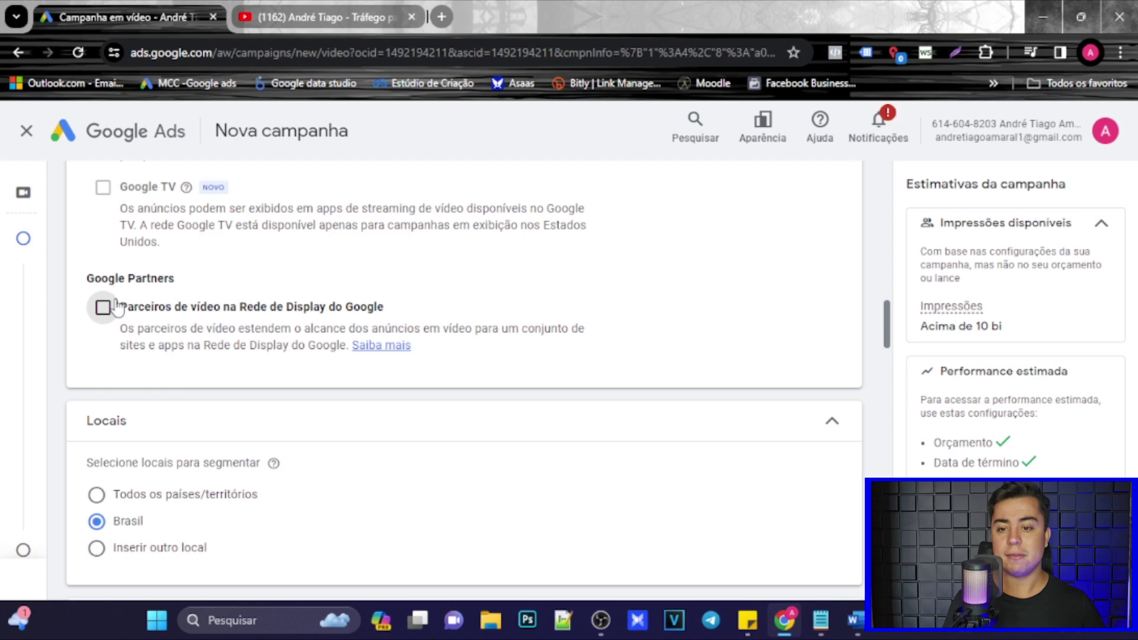
Leave the location as Brasil and the languages unrestricted, and turn off multi-format video ads
scroll(140, 343, down, 1)
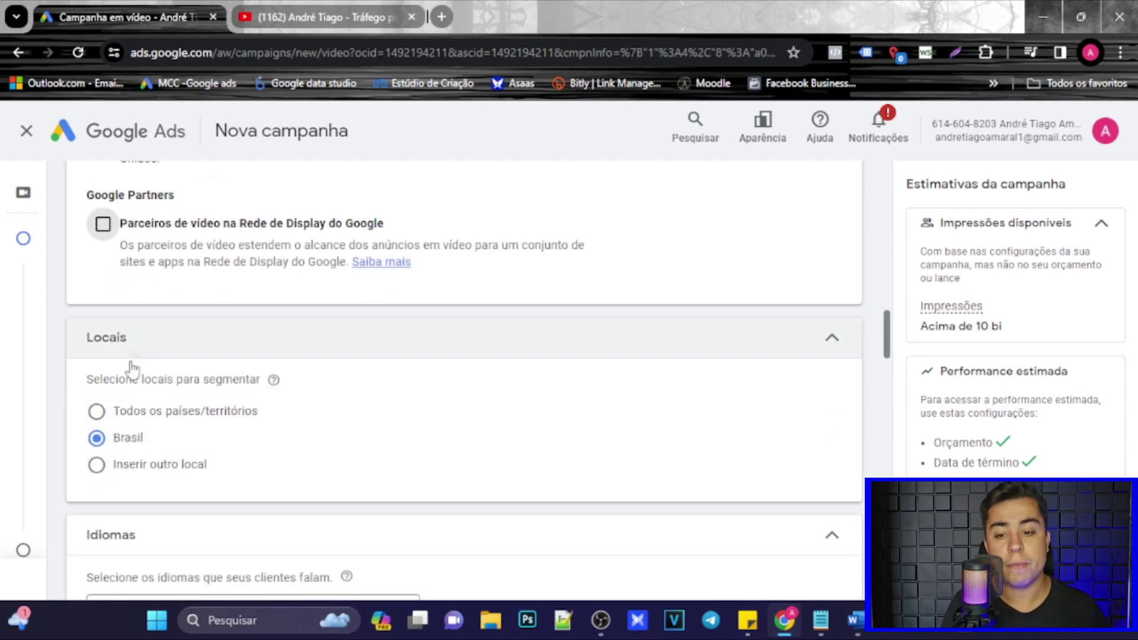
scroll(133, 367, down, 1)
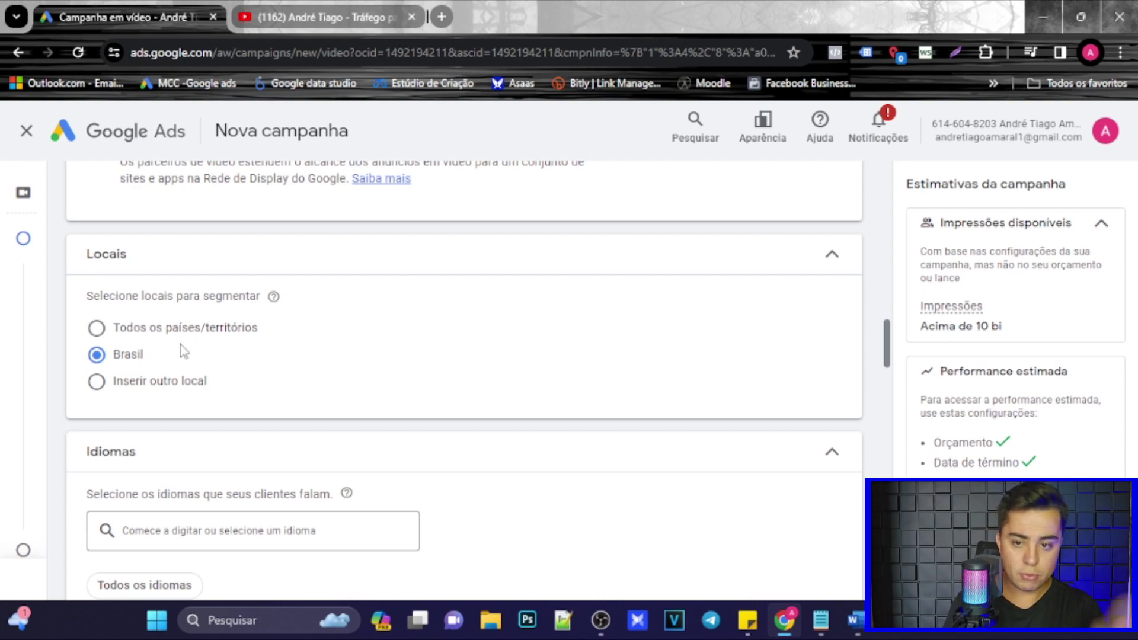
scroll(282, 350, down, 1)
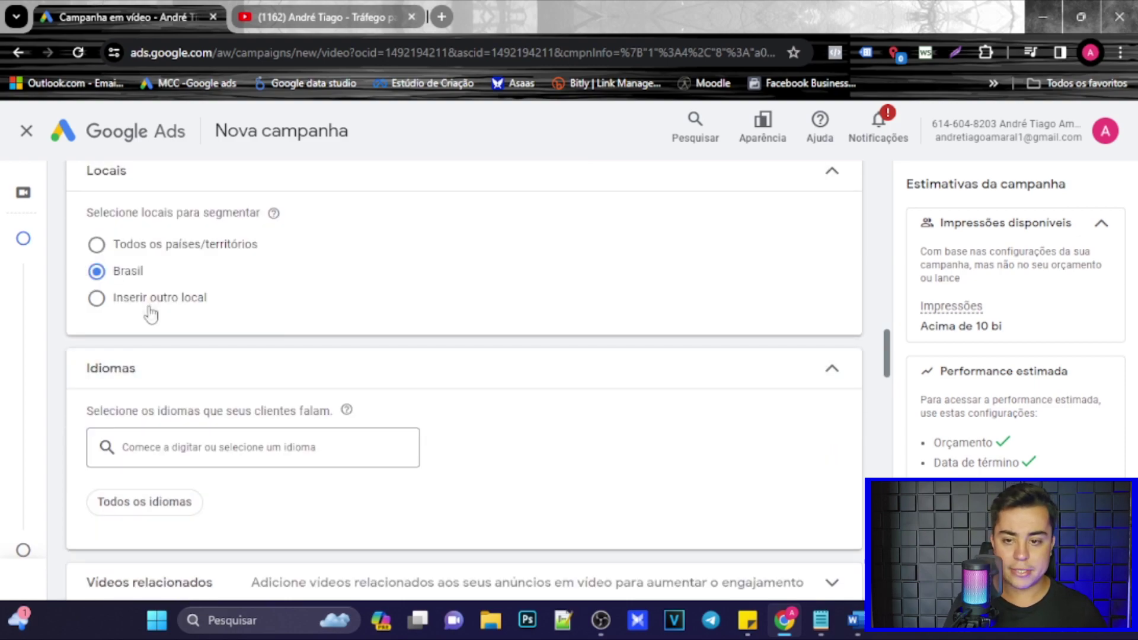
scroll(178, 433, down, 1)
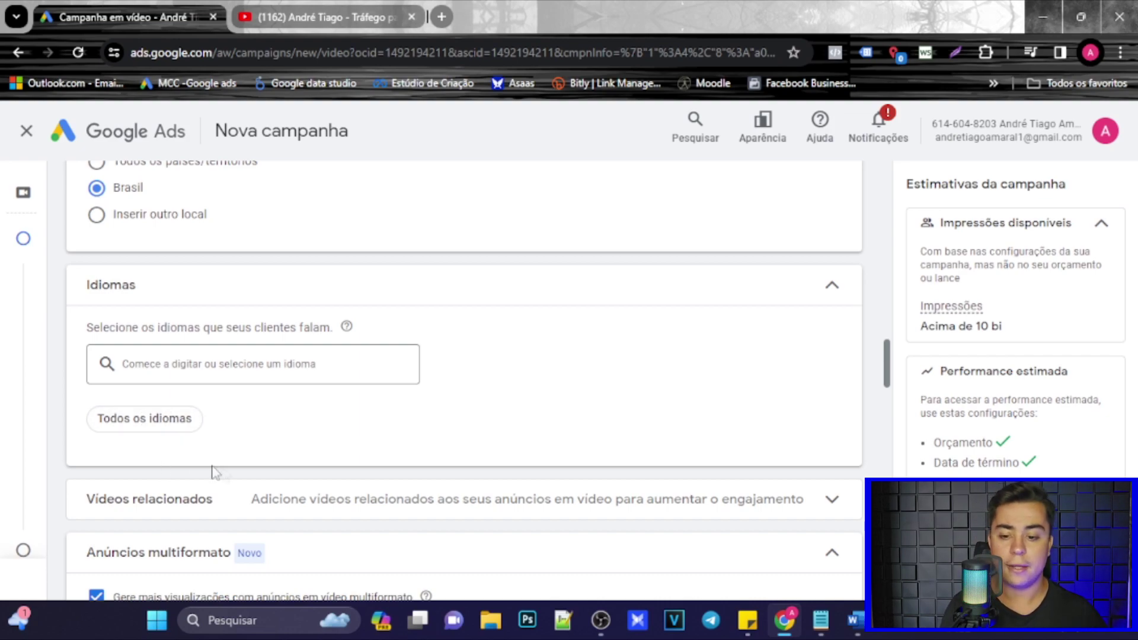
scroll(213, 470, down, 4)
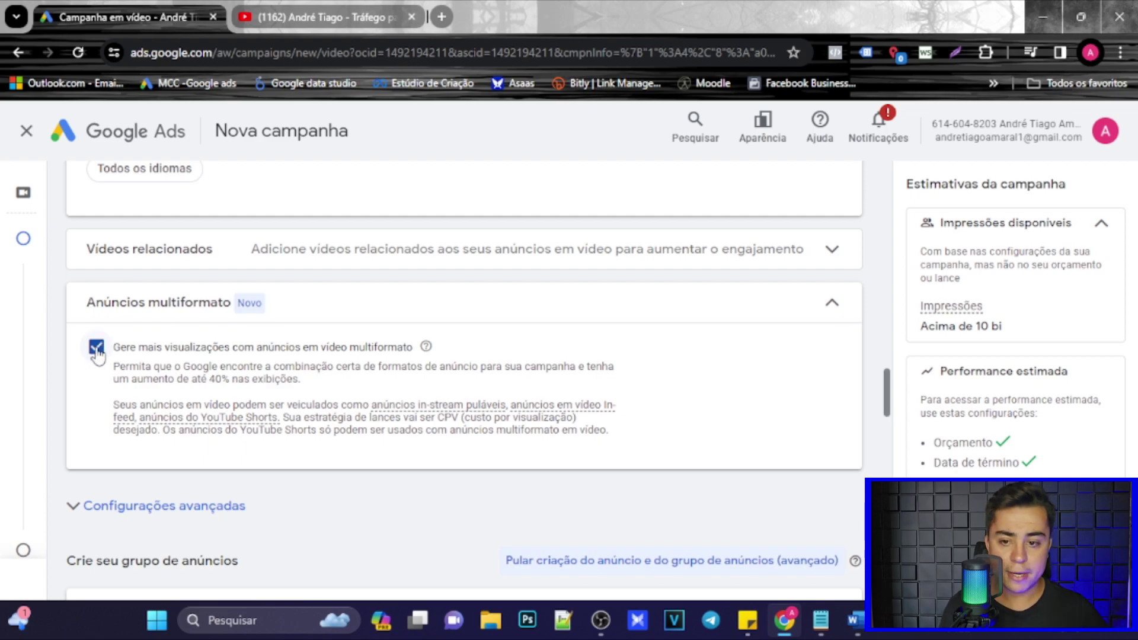
click(96, 347)
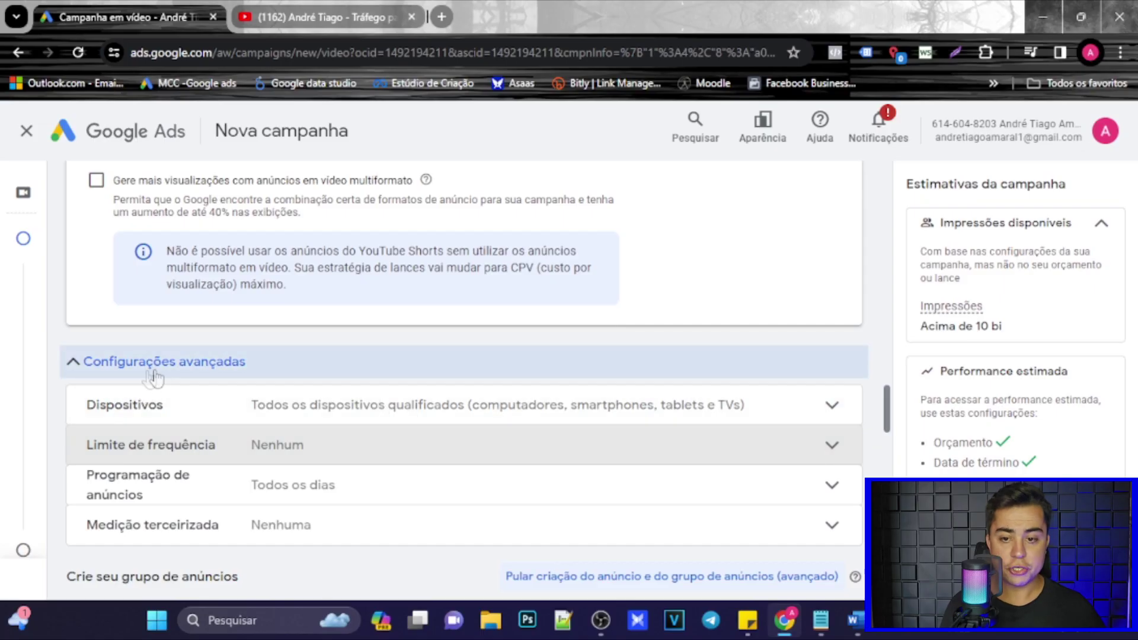
Open the frequency limit options in the campaign's advanced settings
scroll(190, 396, down, 1)
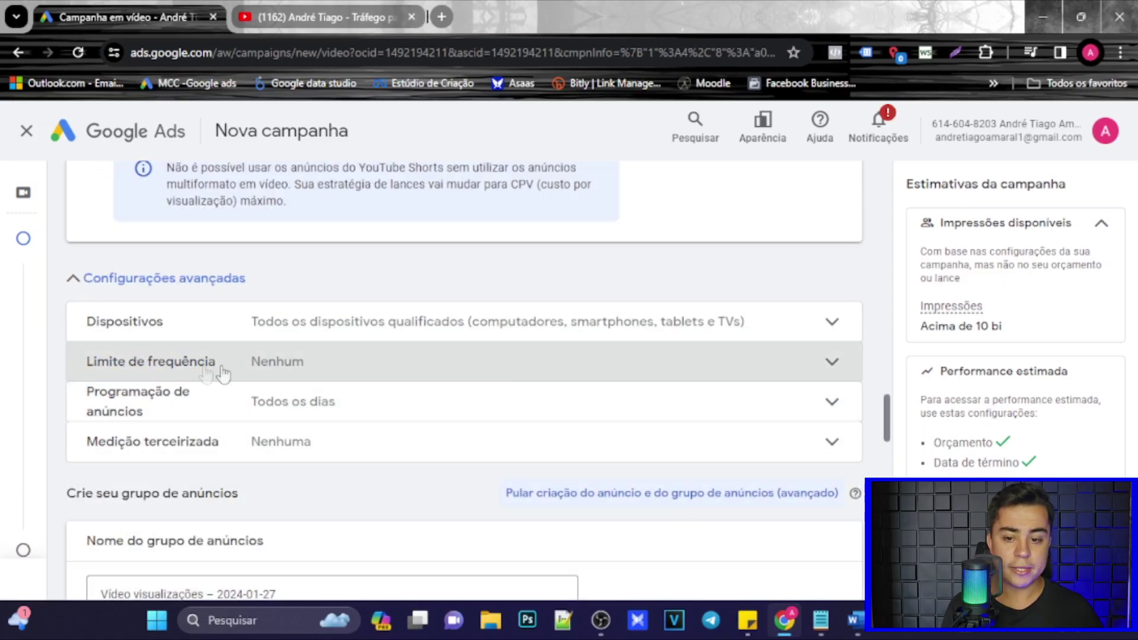
click(331, 373)
Try limiting the view frequency to 2 views per day for the same viewer
click(97, 415)
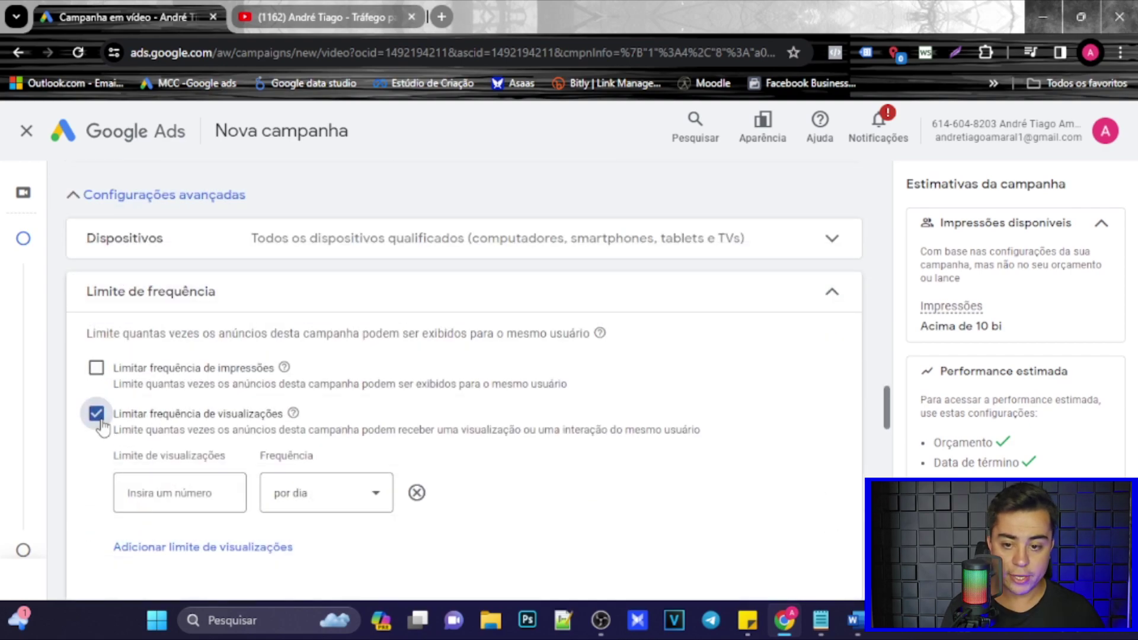
click(98, 417)
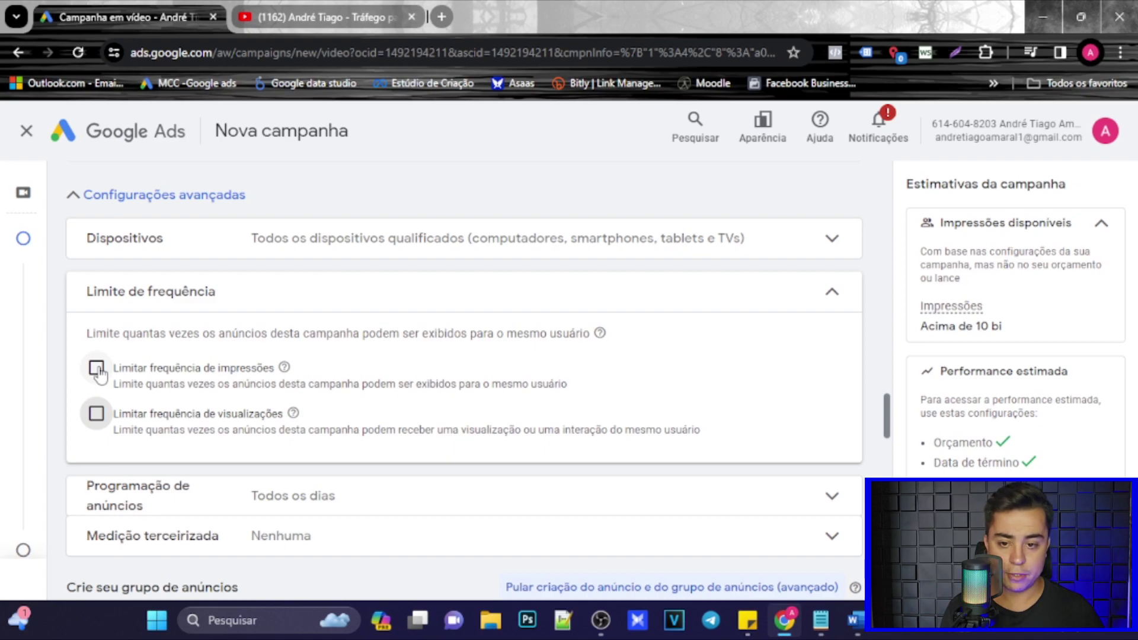
click(96, 418)
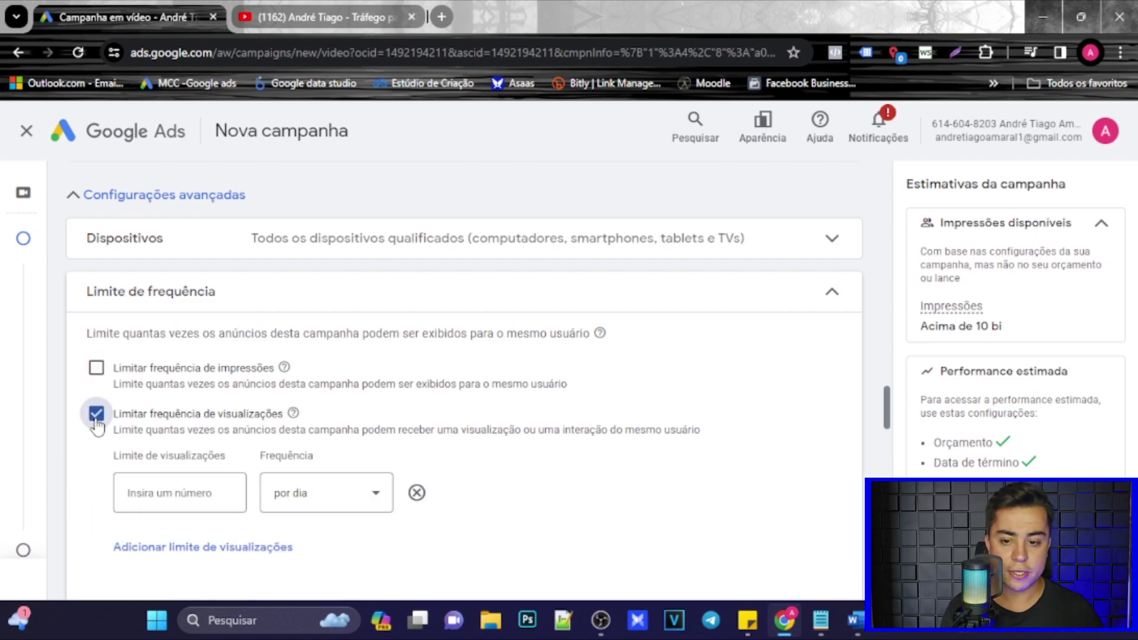
click(217, 490)
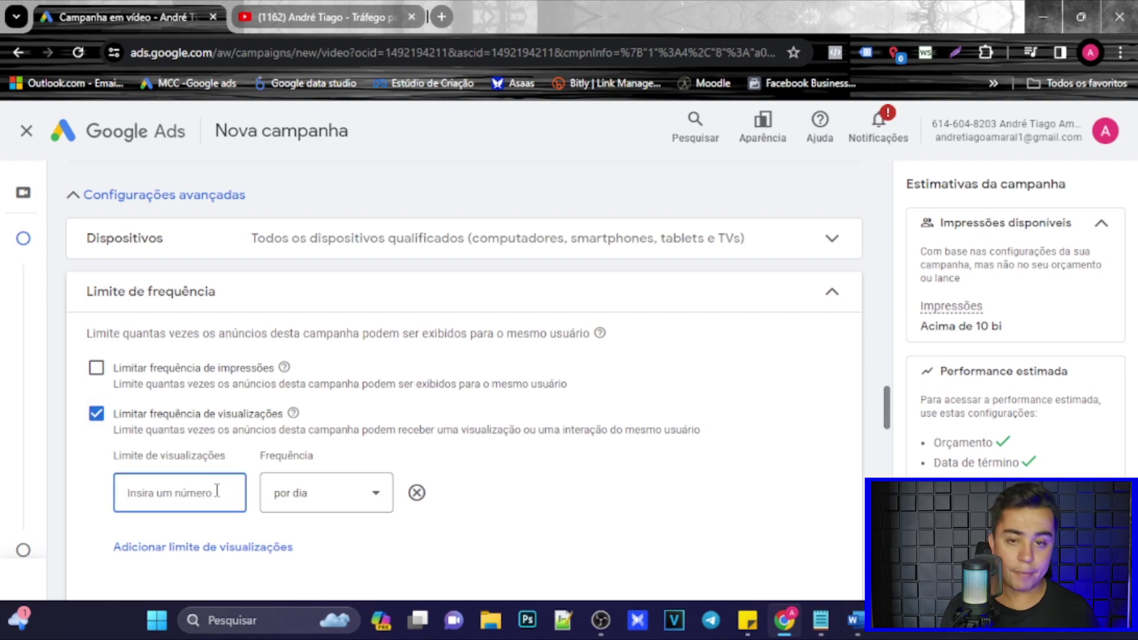
text(2)
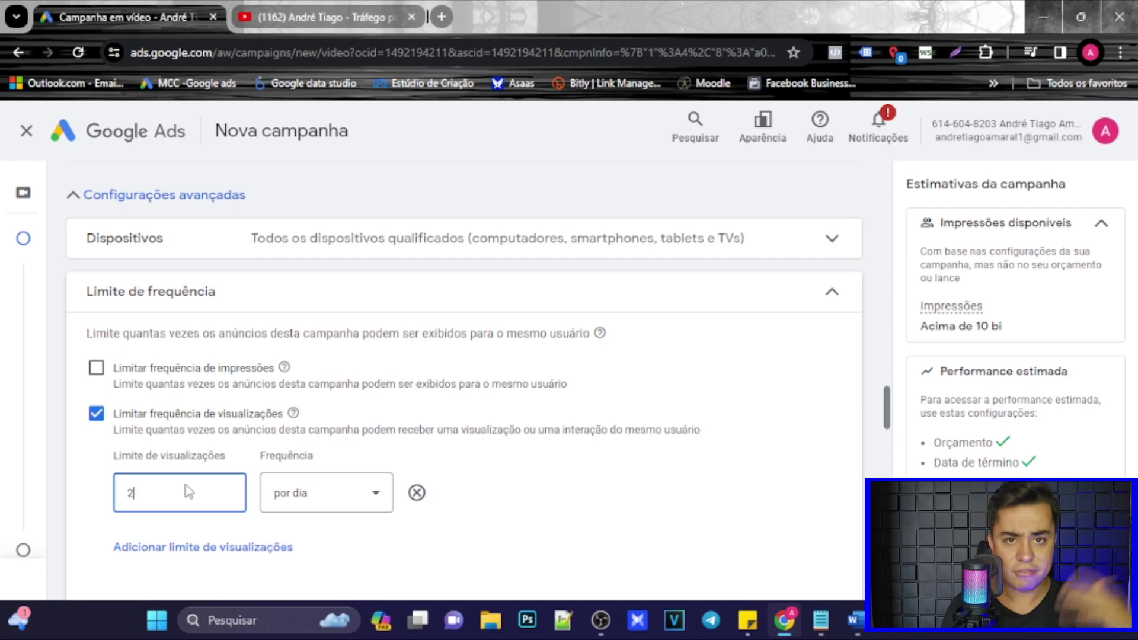
click(96, 413)
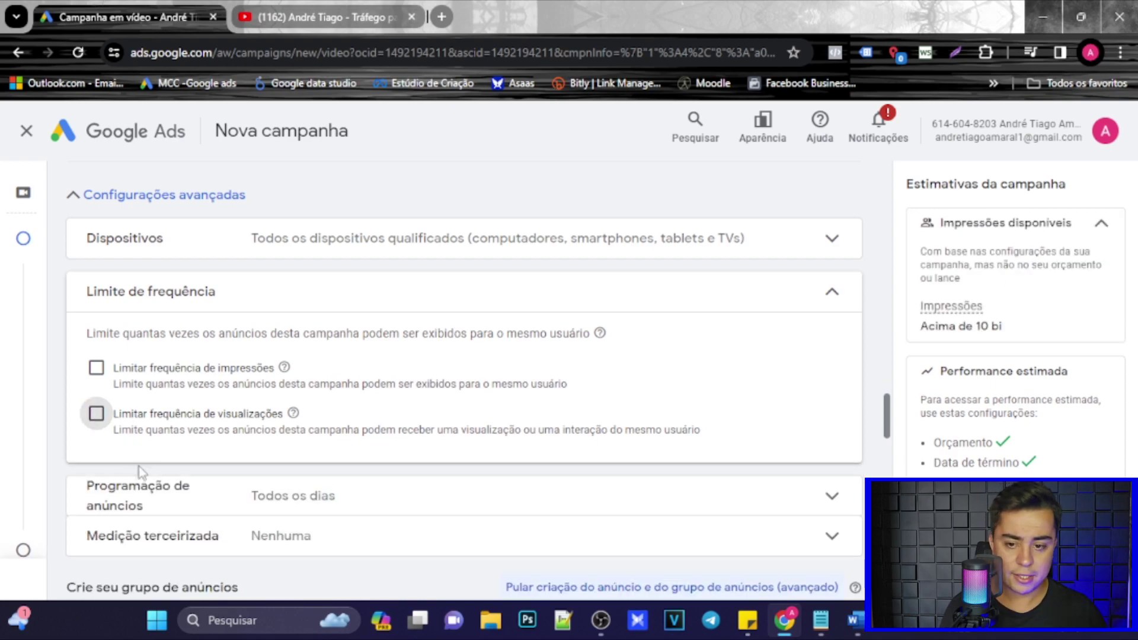
Limit the view frequency to 3 views per day and close the frequency limit options
click(97, 413)
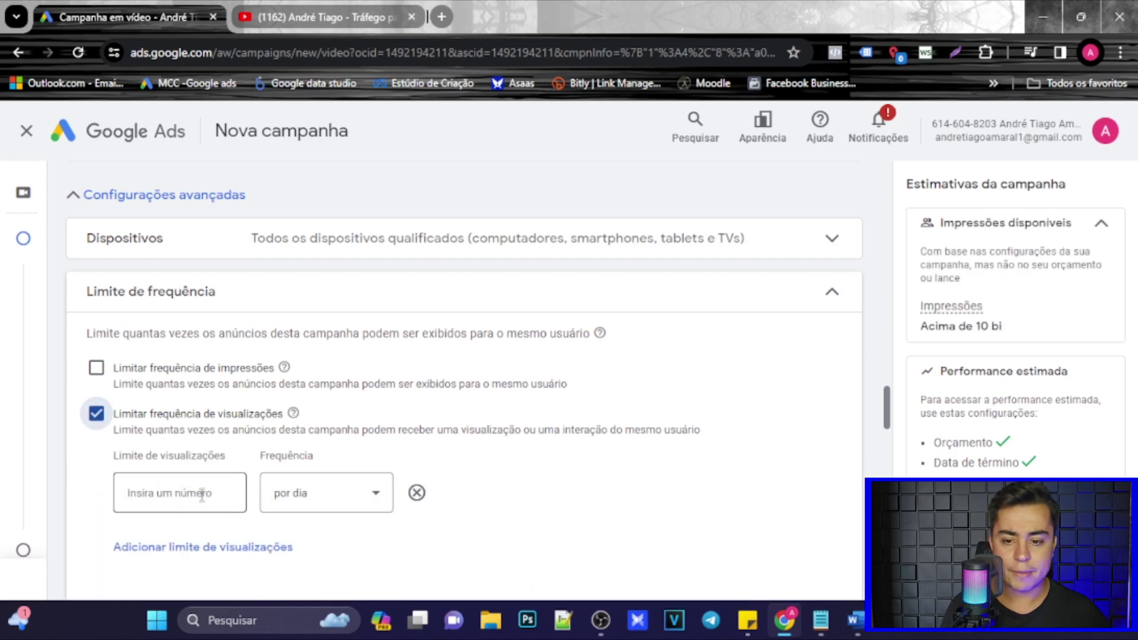
click(201, 494)
text(3)
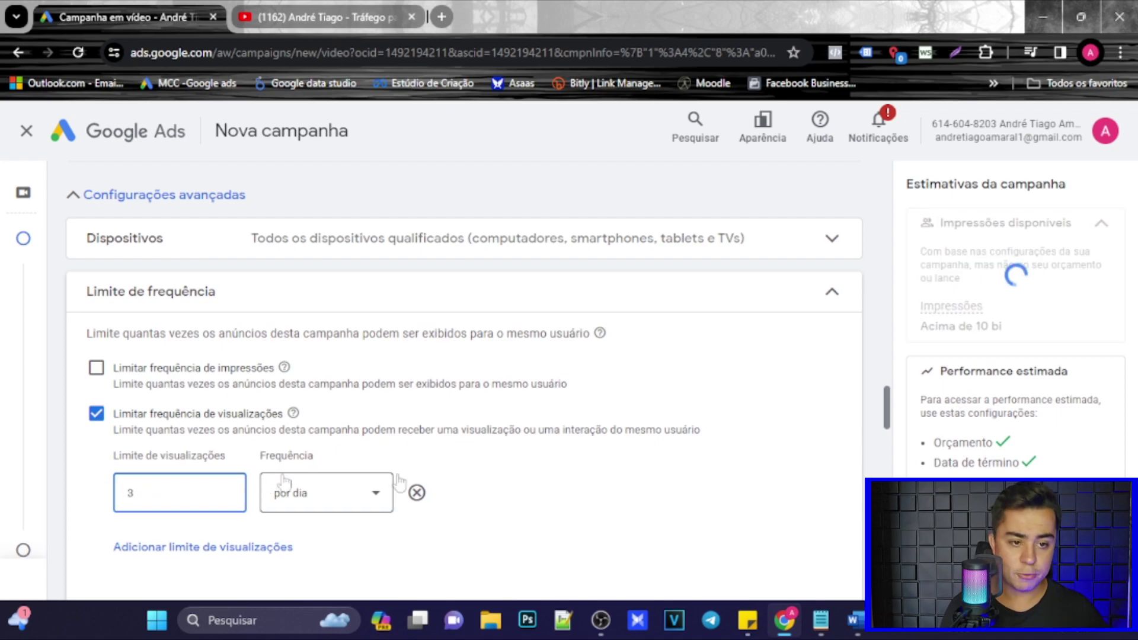
click(838, 304)
Set device targeting to specific devices and exclude TV screens
click(831, 335)
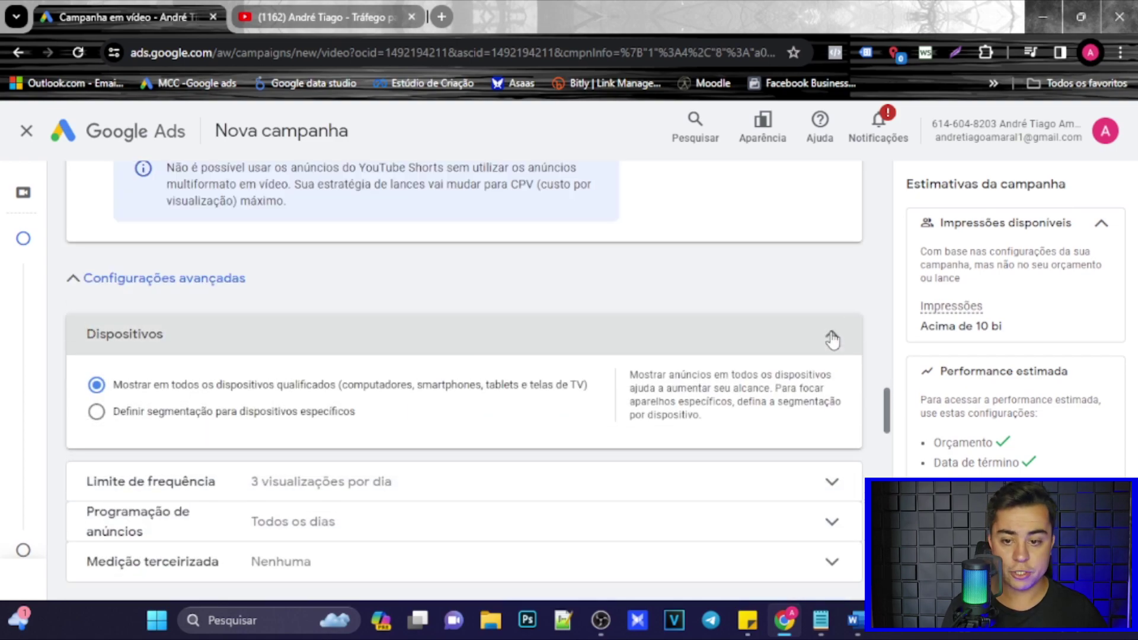
click(97, 411)
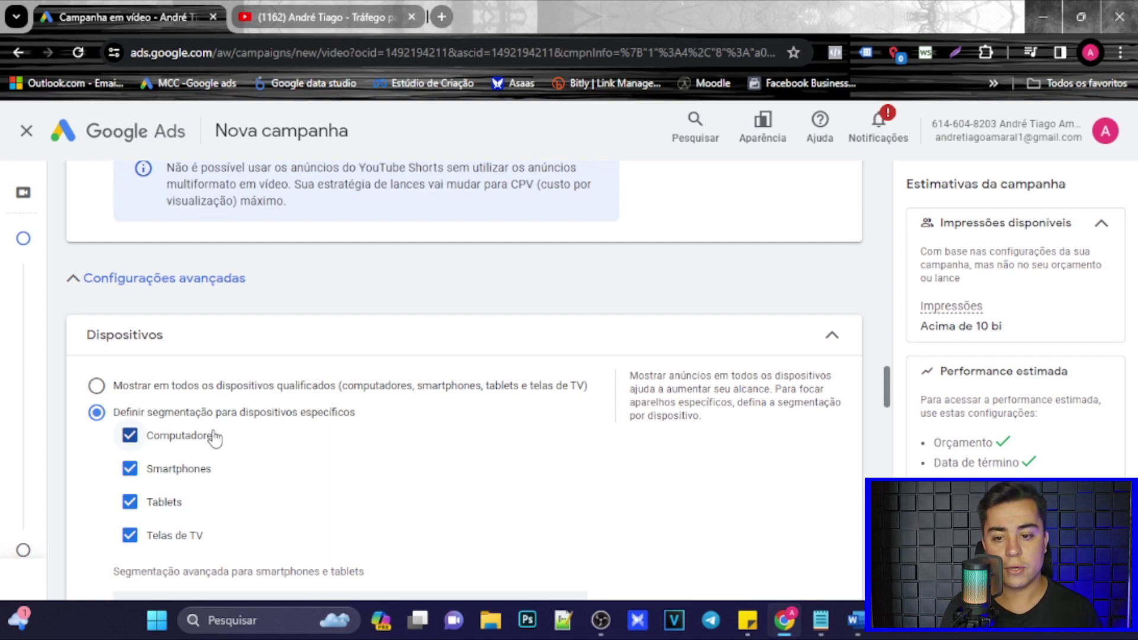
click(130, 536)
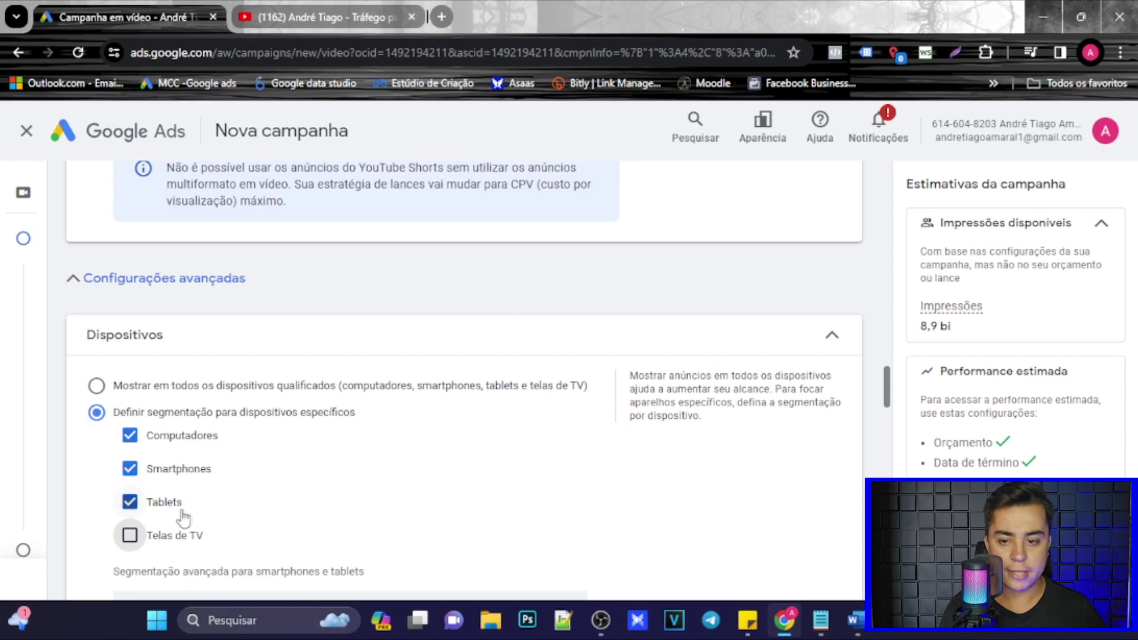
Close the device options and name the ad group "[grupo de anuncios 1]"
click(830, 335)
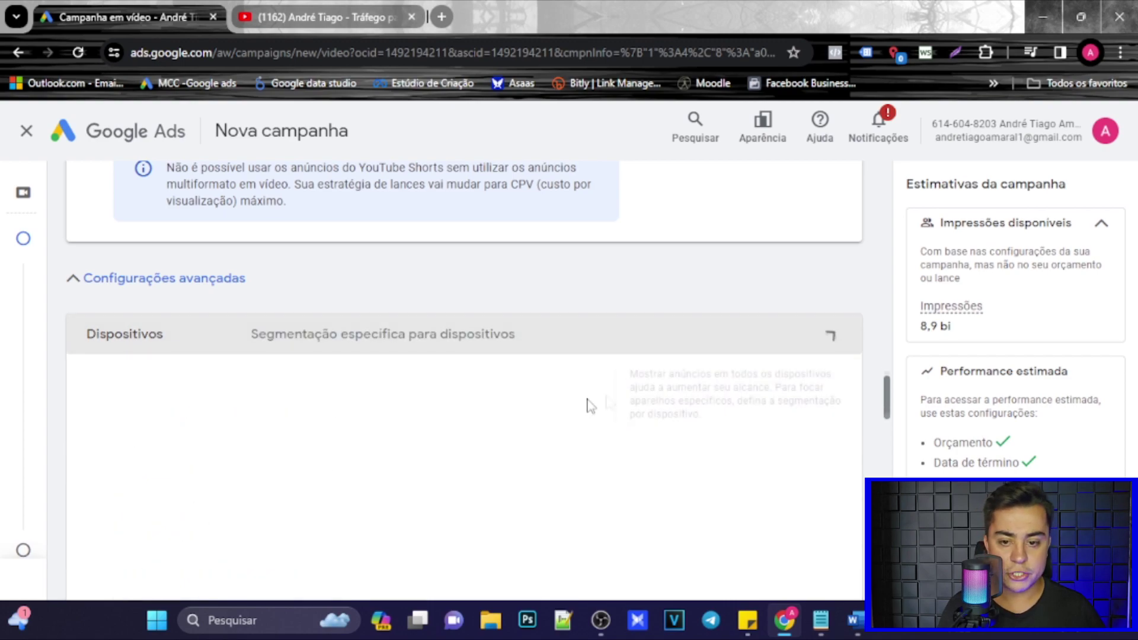
scroll(583, 409, down, 1)
scroll(584, 409, down, 3)
click(261, 346)
key(ctrl+a)
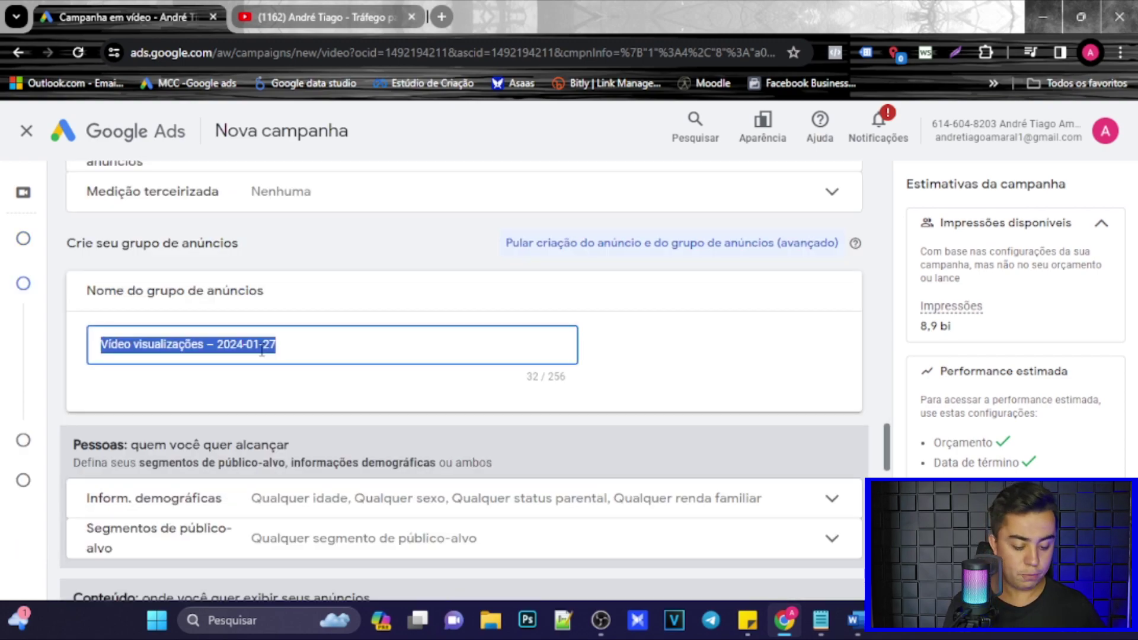
text([grupo)
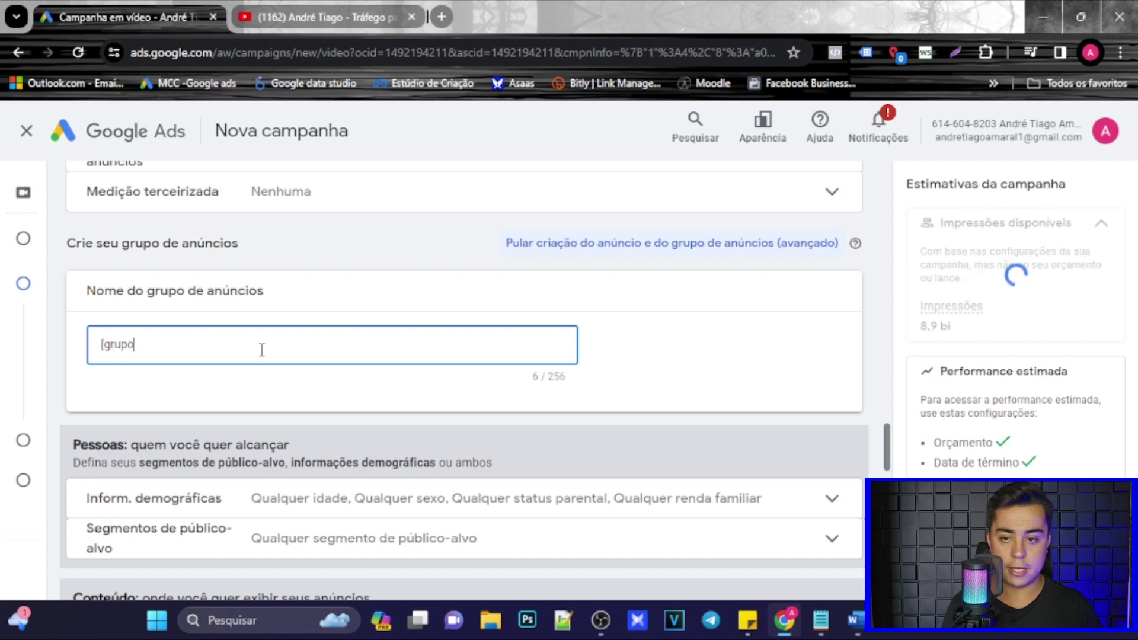
text( de anuncios 1])
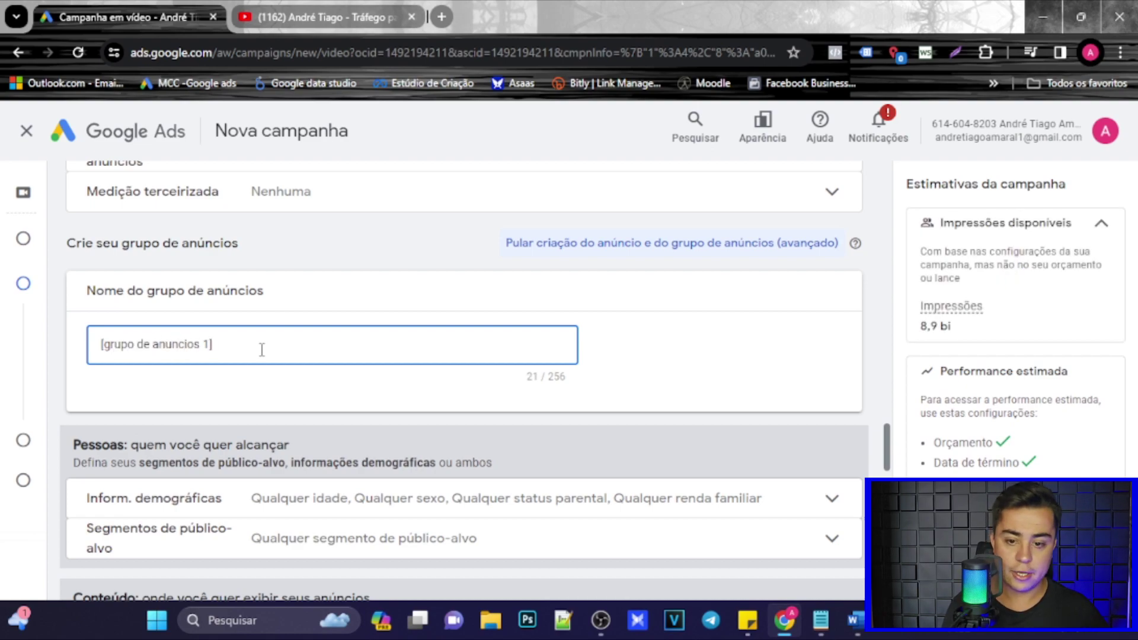
Try excluding the 31 - 40%, 41 - 50% and lowest-50% household income brackets from the ad group's demographics
scroll(265, 352, down, 1)
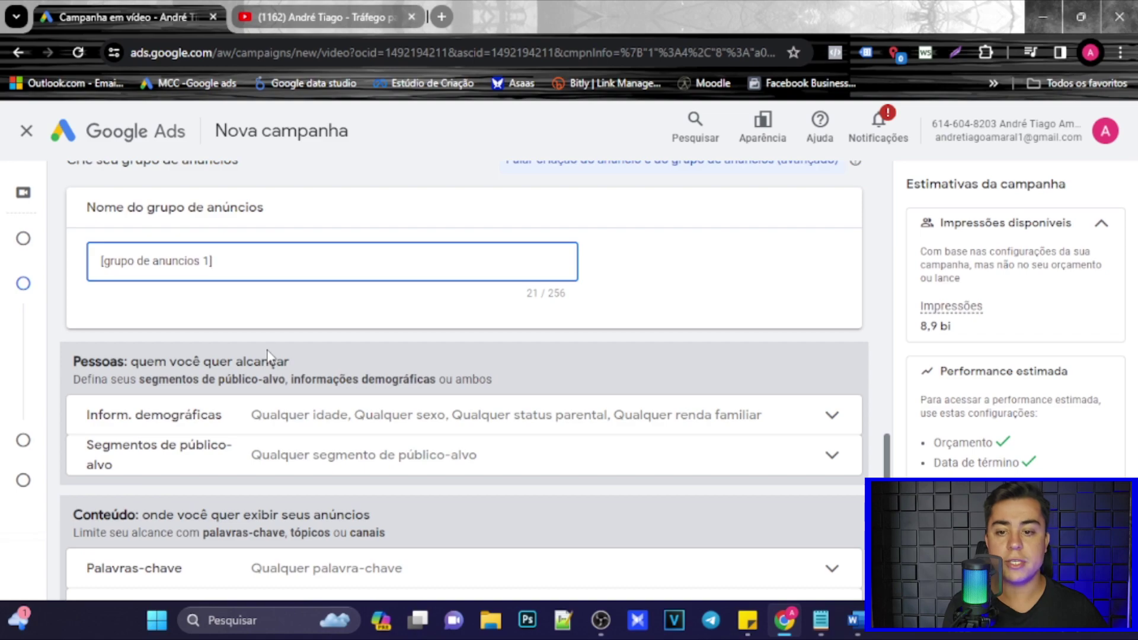
scroll(267, 354, down, 1)
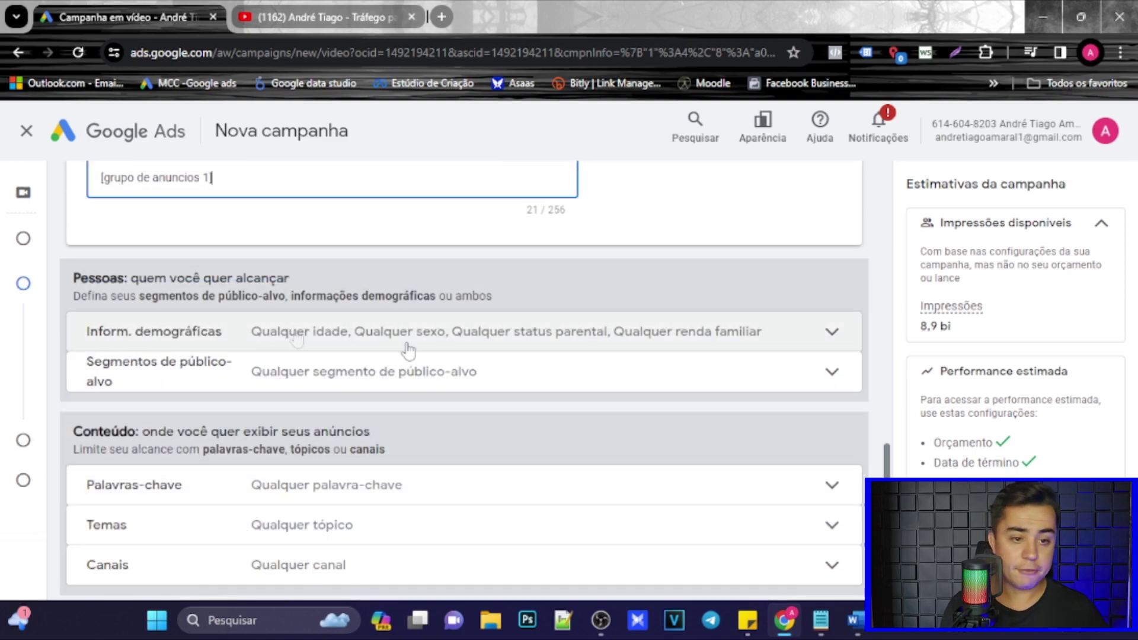
click(837, 335)
scroll(443, 412, down, 1)
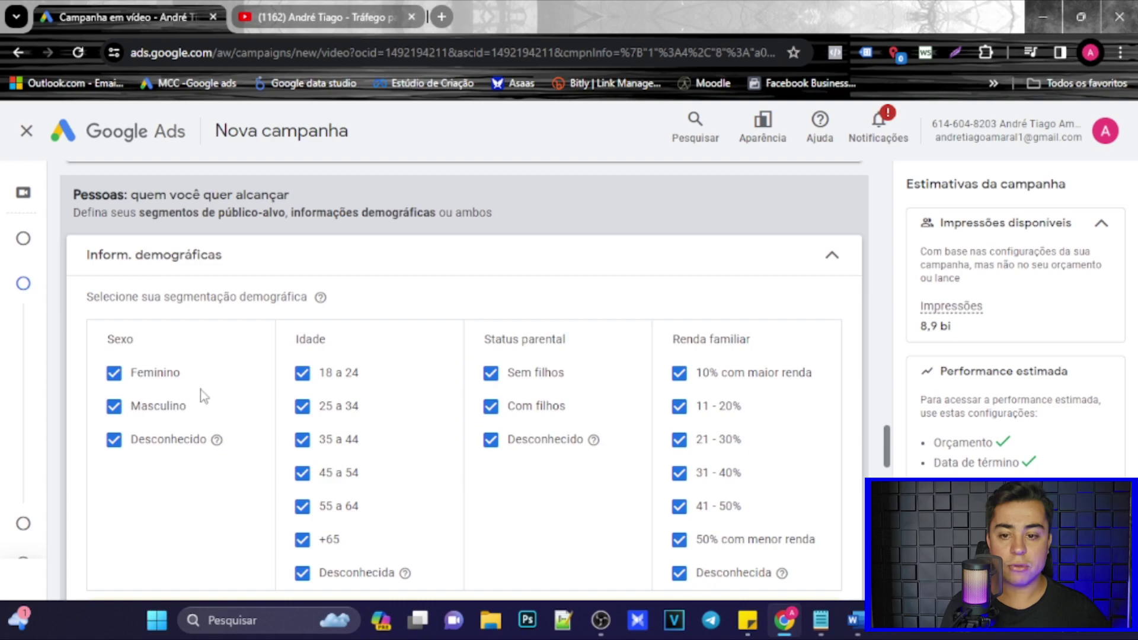
scroll(203, 395, down, 1)
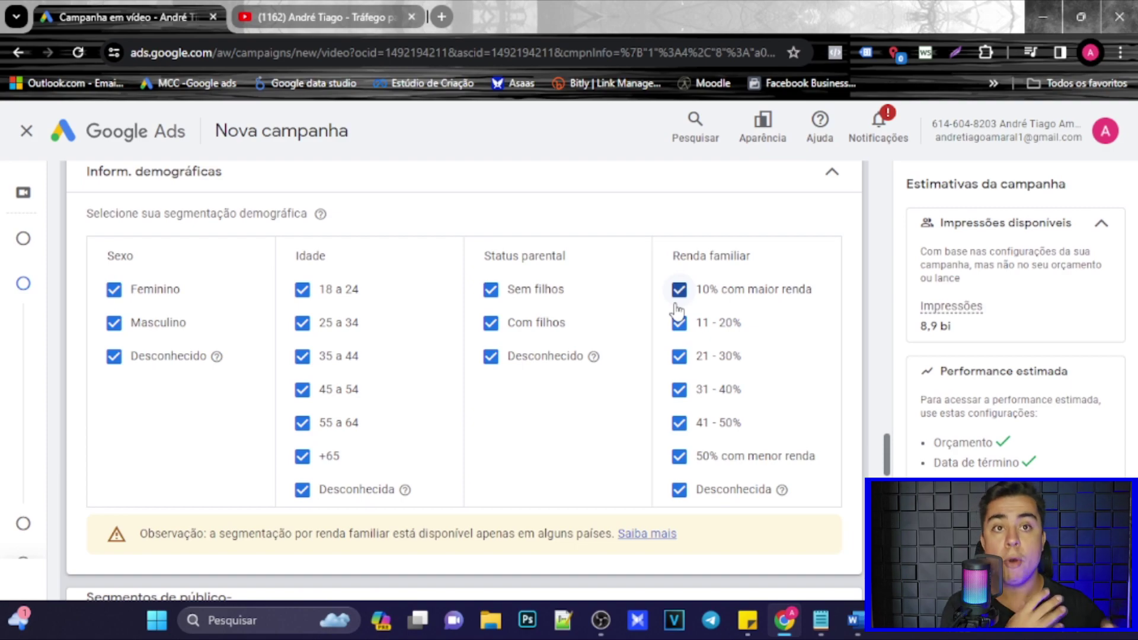
click(680, 457)
click(679, 389)
click(679, 422)
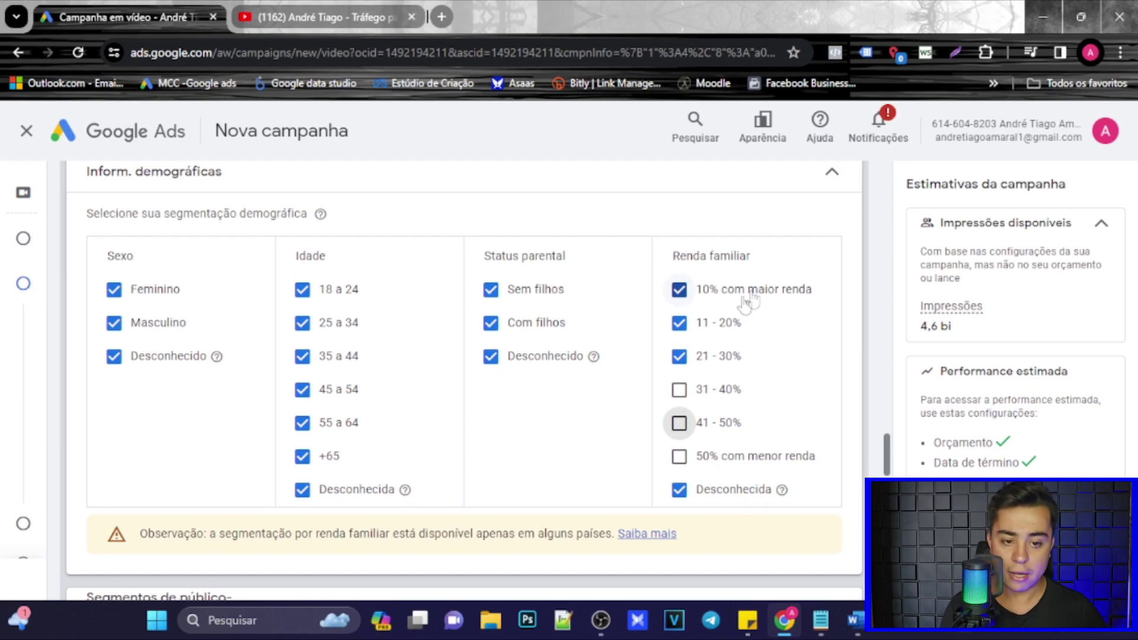
Include the 31 - 40%, 41 - 50% and lowest-50% household income brackets again and close the demographics
click(679, 390)
click(679, 422)
click(679, 456)
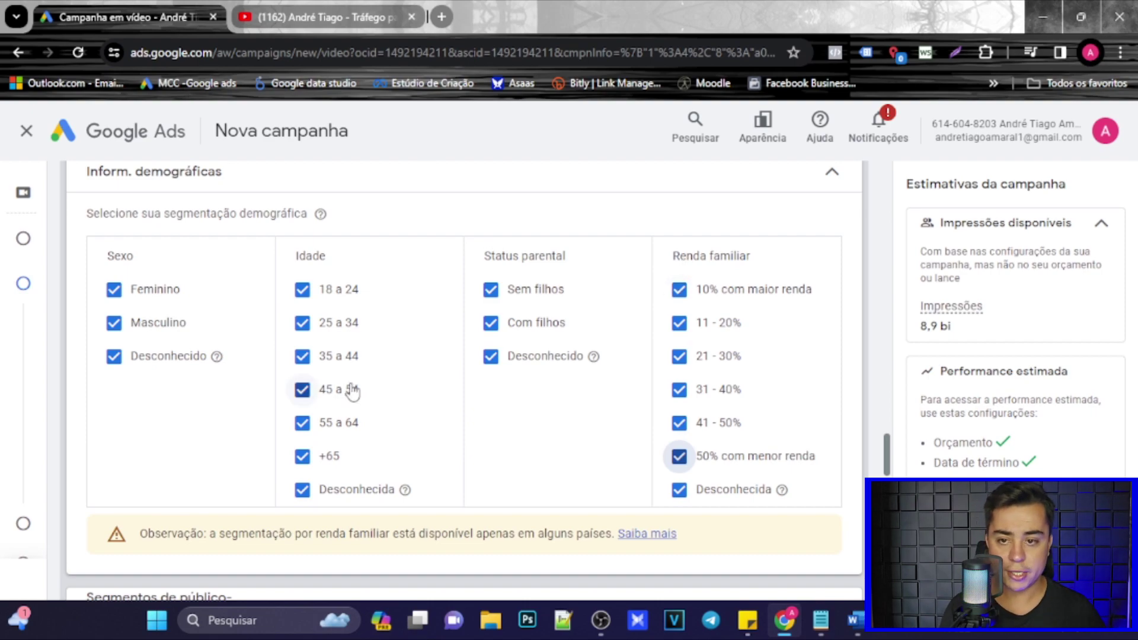
scroll(534, 325, up, 2)
click(829, 255)
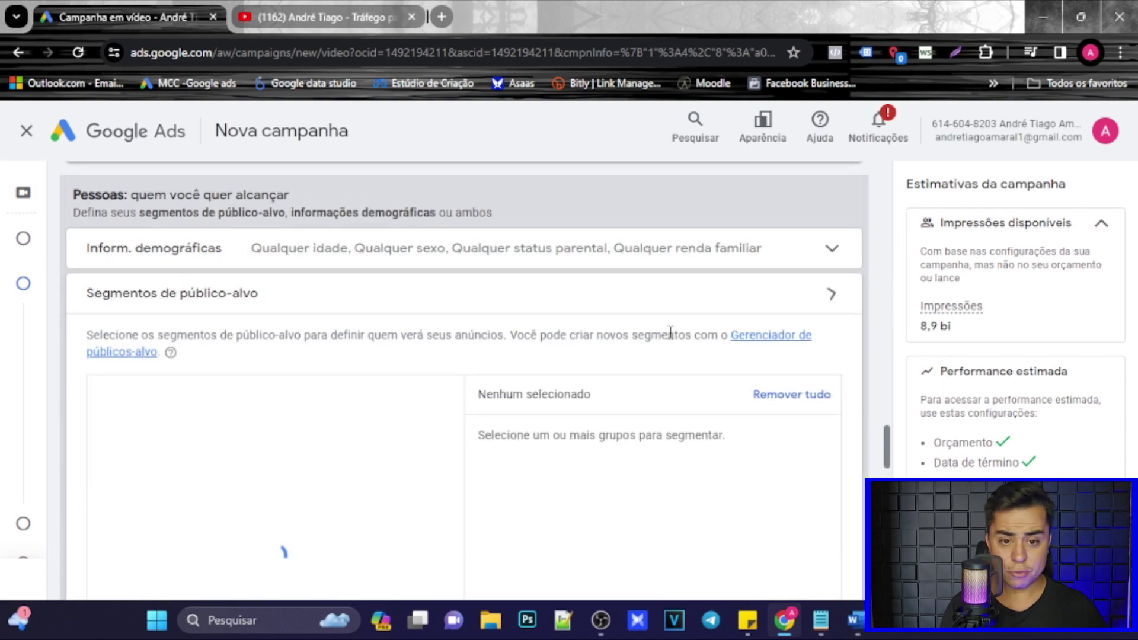
Look through the suggested audience segments and the browse view without selecting any, and close the audience segments
scroll(556, 384, down, 1)
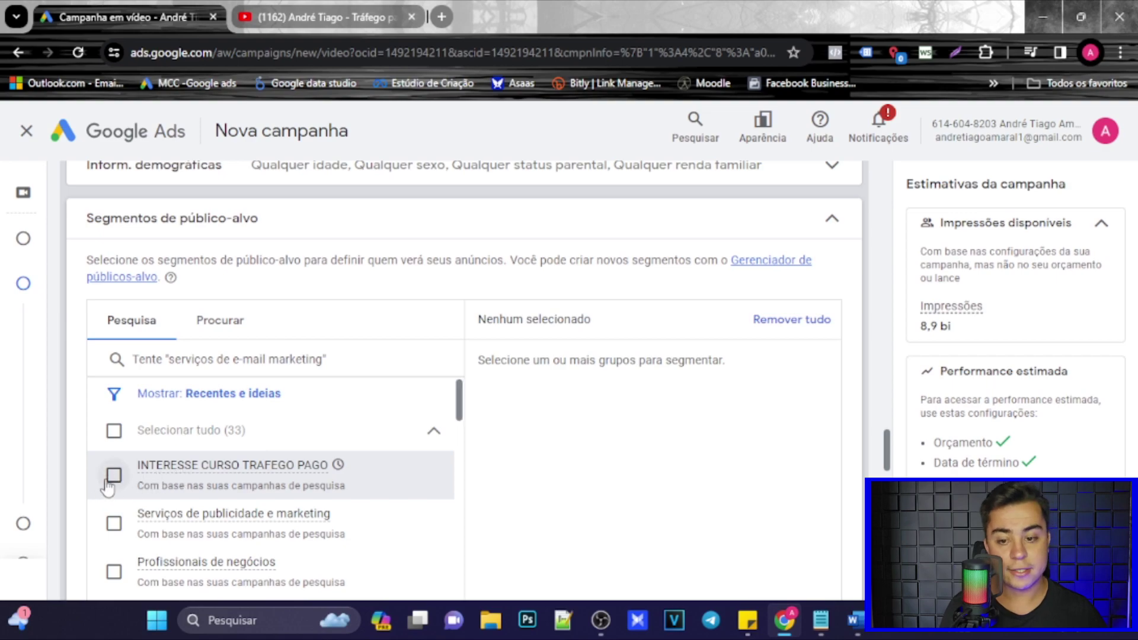
scroll(224, 502, down, 3)
scroll(266, 516, up, 3)
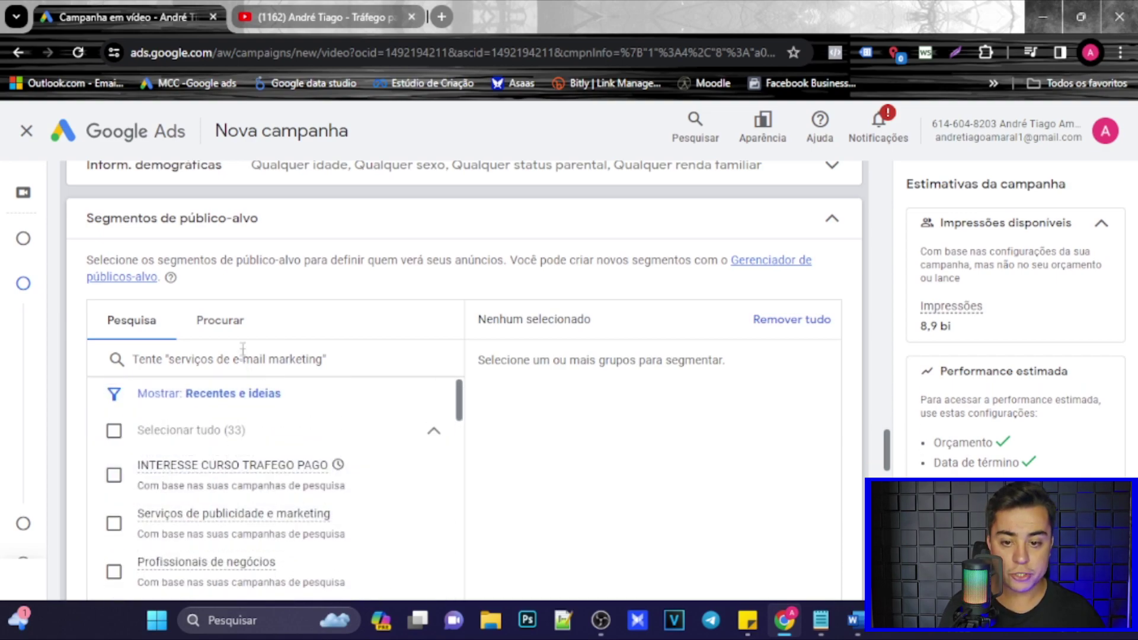
click(231, 323)
click(161, 332)
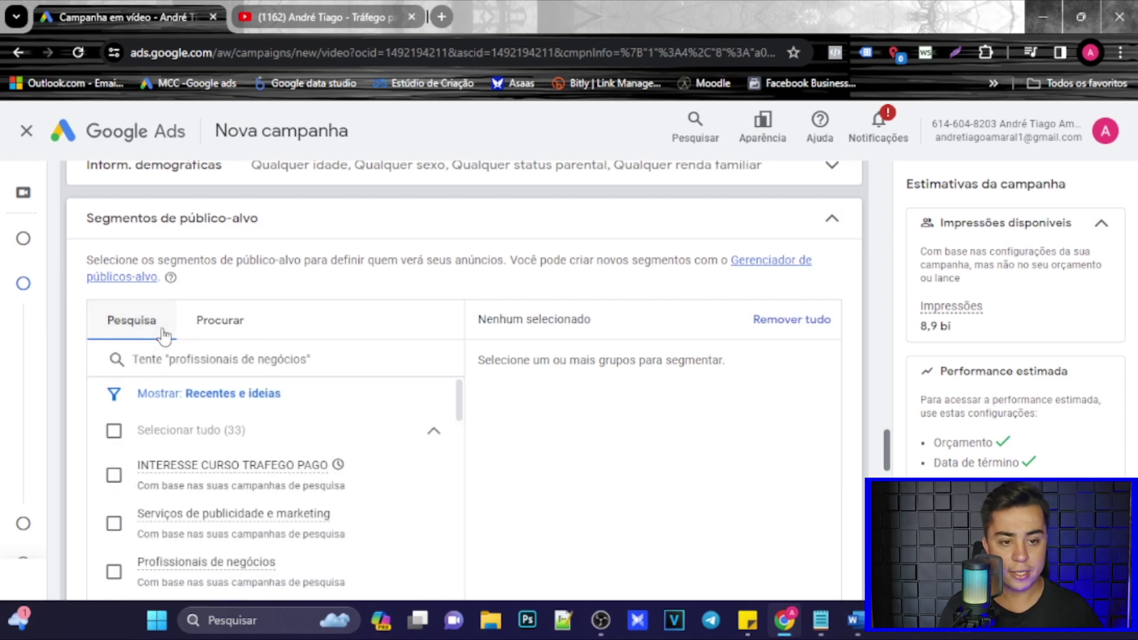
click(834, 220)
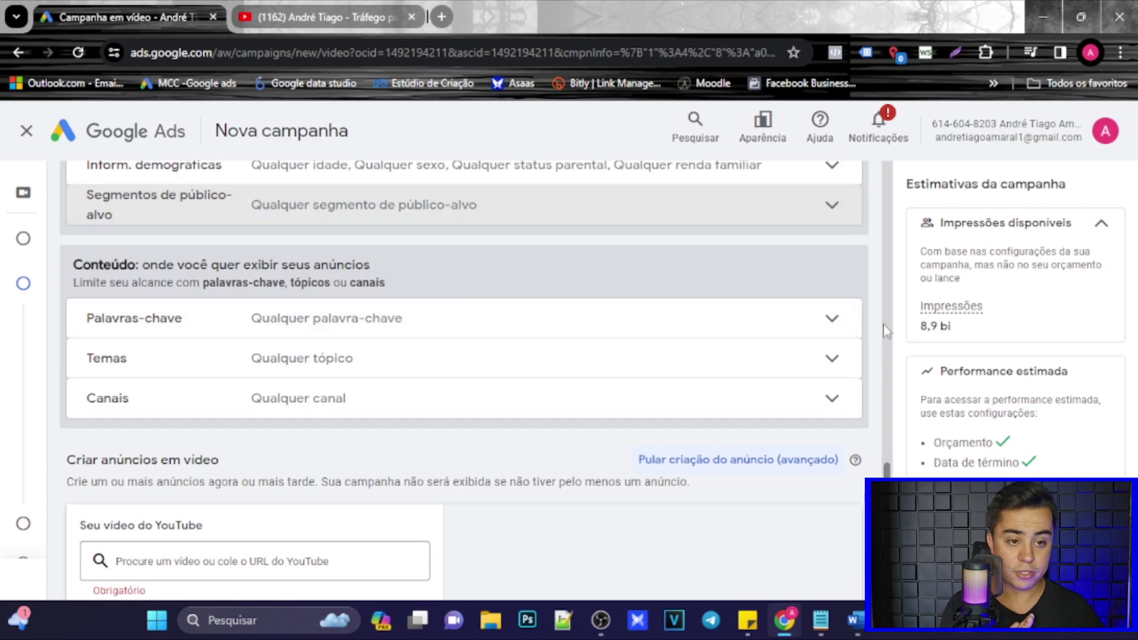
Try targeting content by the keywords "trafego pago" and "curso de trafego pago", one per line
click(833, 320)
click(350, 437)
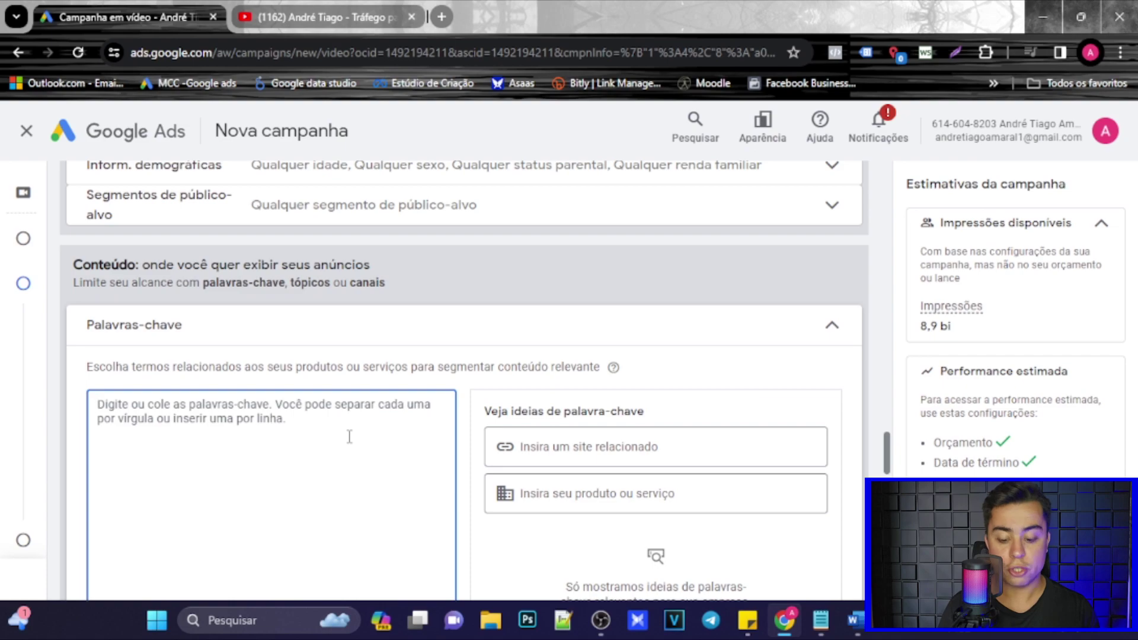
text(trafegei)
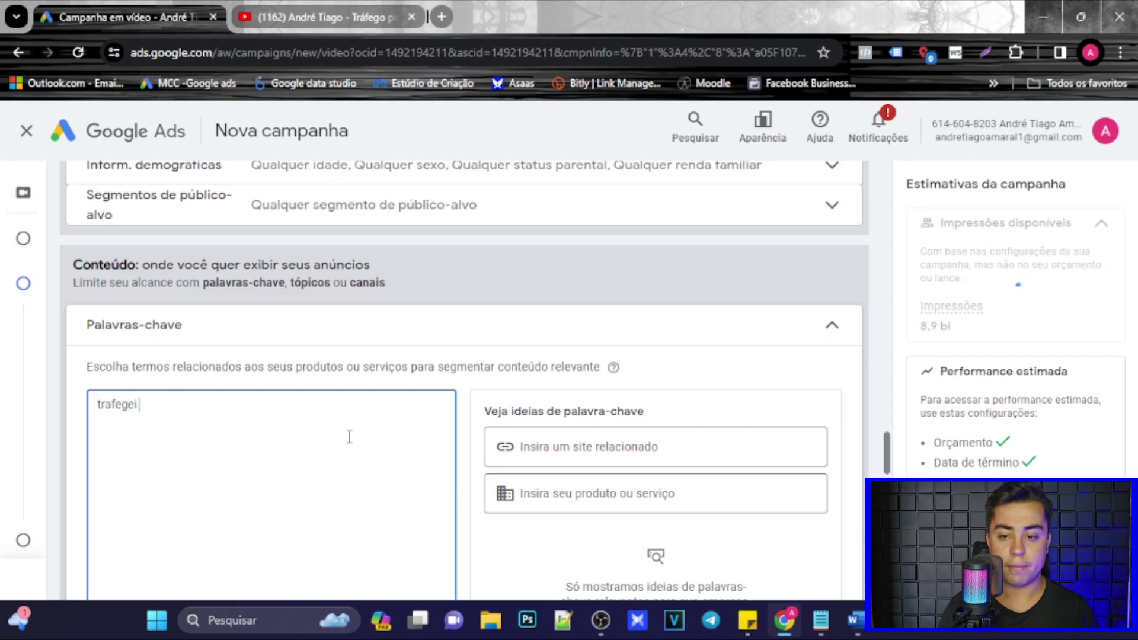
key(BackSpace)
text(o pago)
key(Return)
text(curso de traf)
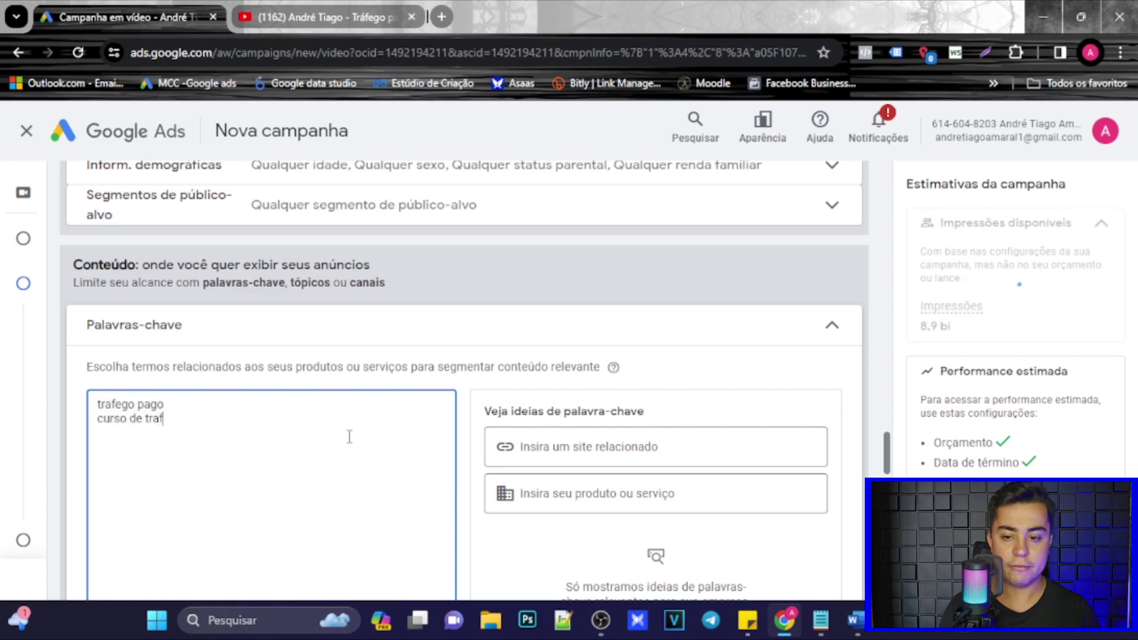
text(ego pago)
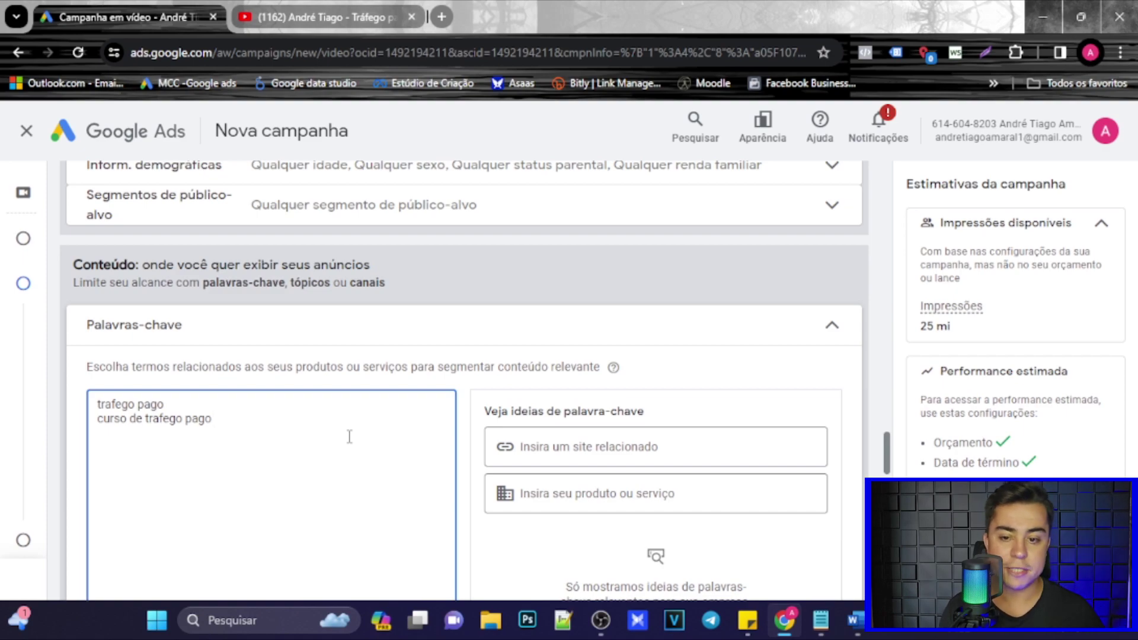
Delete all entered keywords and close the keyword targeting
drag(255, 420, 92, 404)
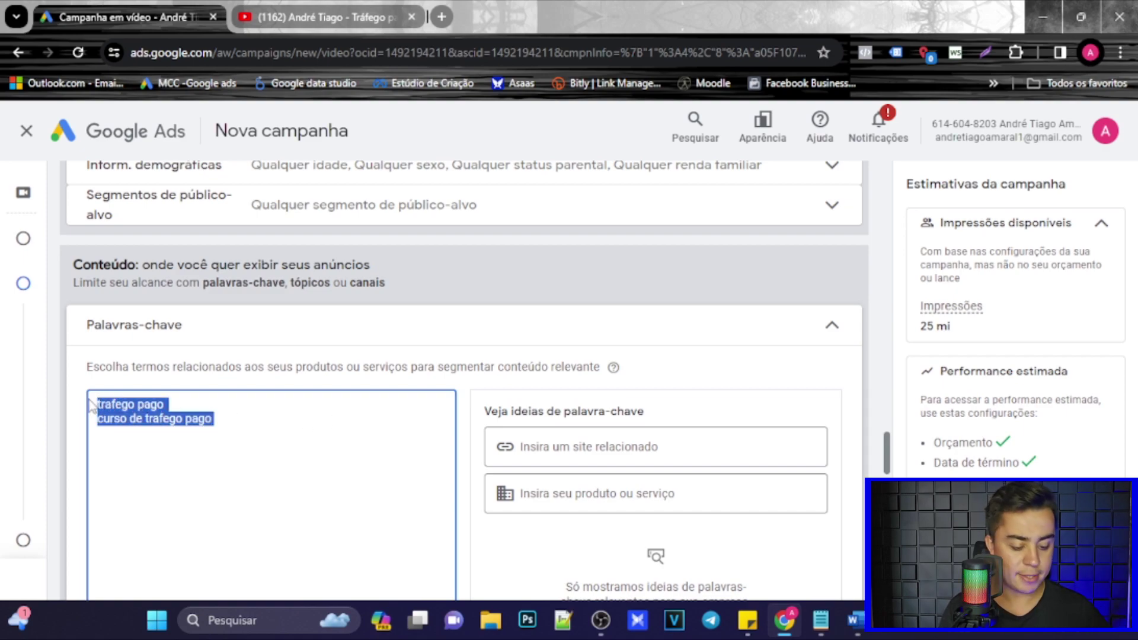
key(BackSpace)
click(833, 327)
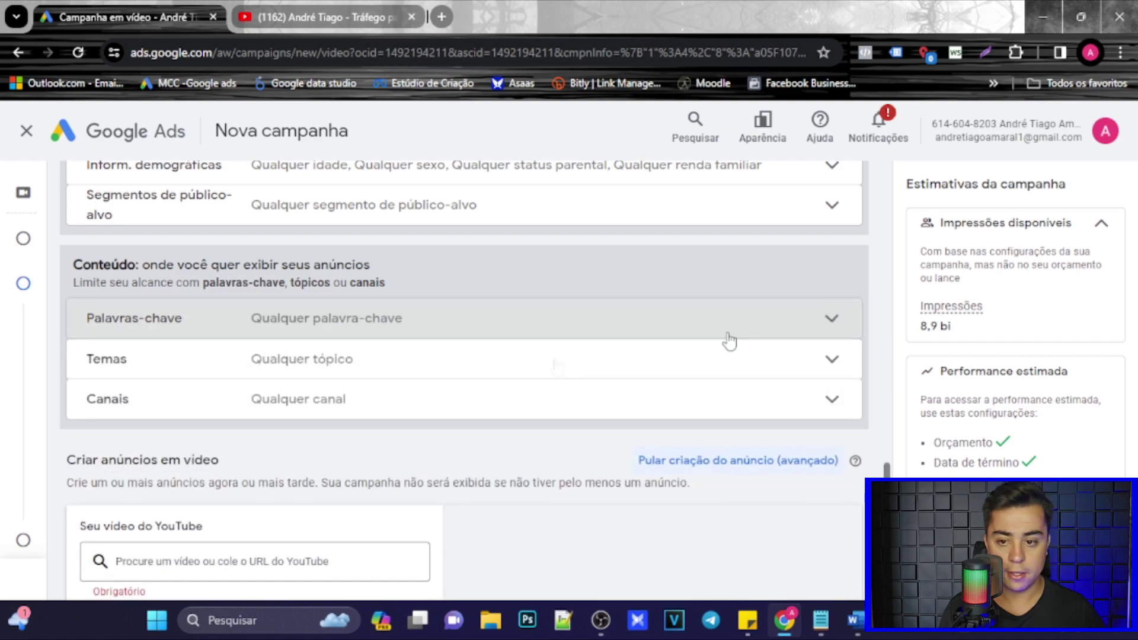
In the channel targeting, search YouTube channels for "adriano gianini" and add the Adriano Gianini channel
click(830, 398)
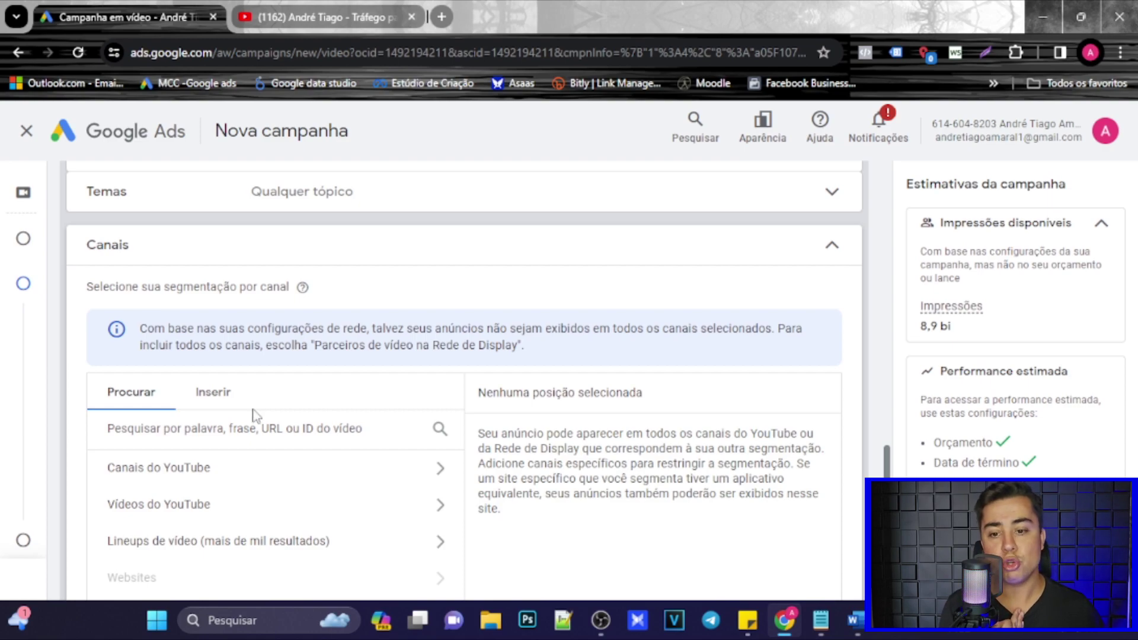
click(210, 428)
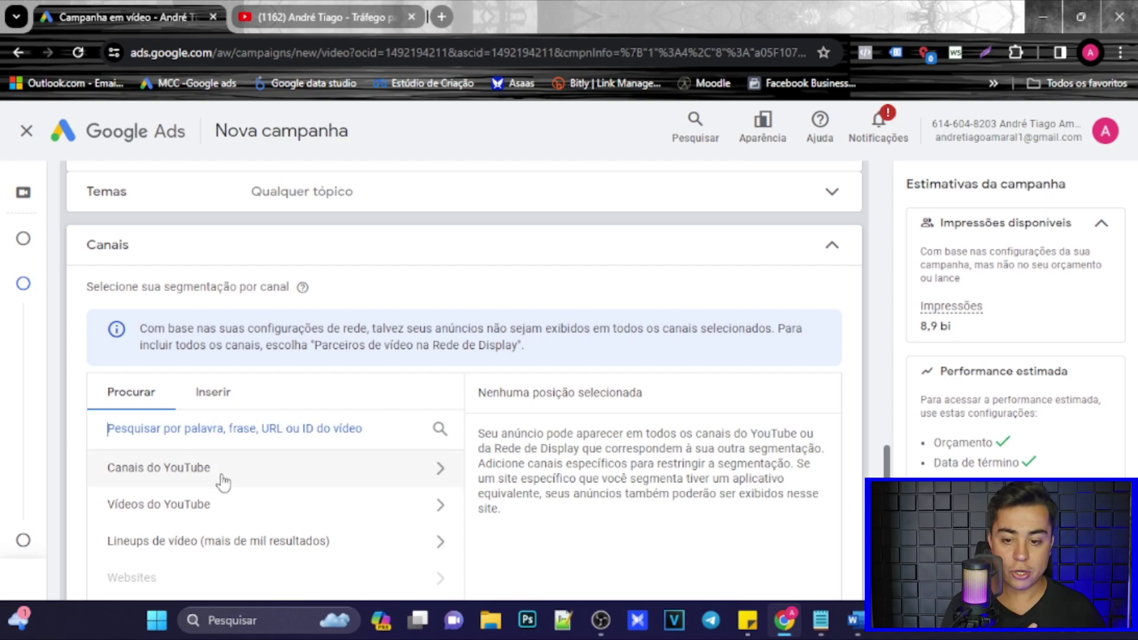
click(429, 476)
scroll(242, 448, down, 1)
click(222, 355)
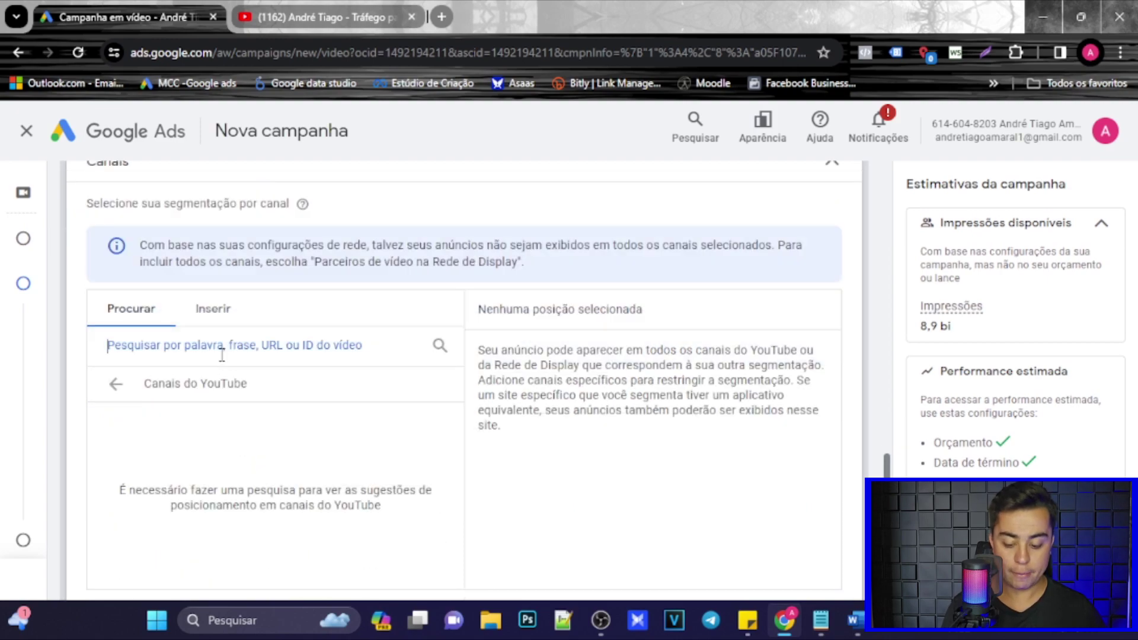
text(adriano gianini)
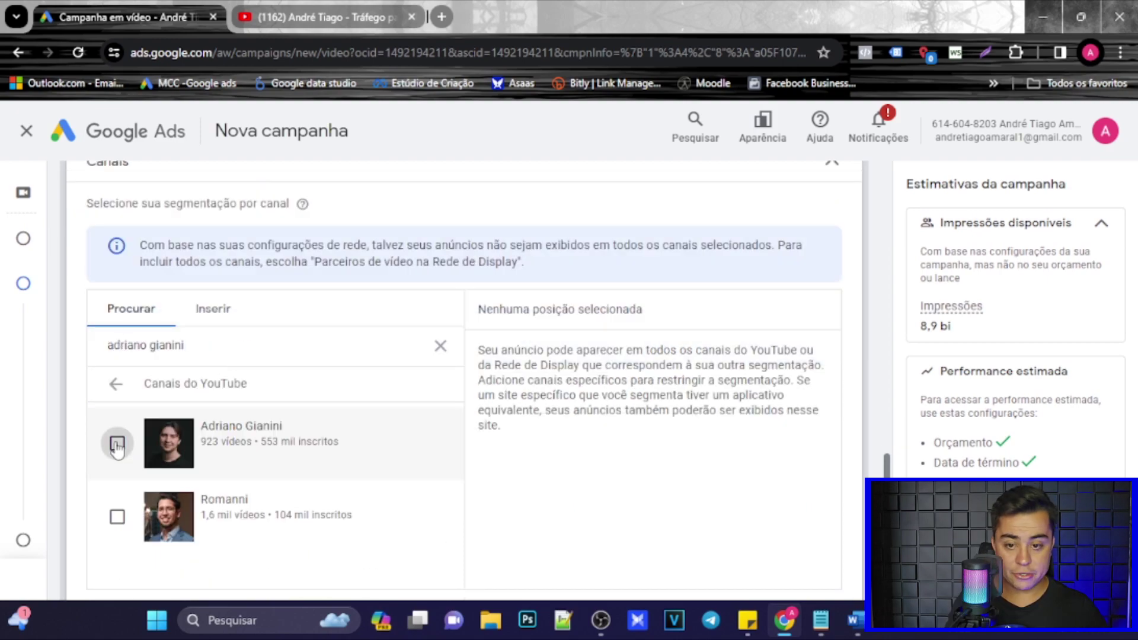
click(117, 445)
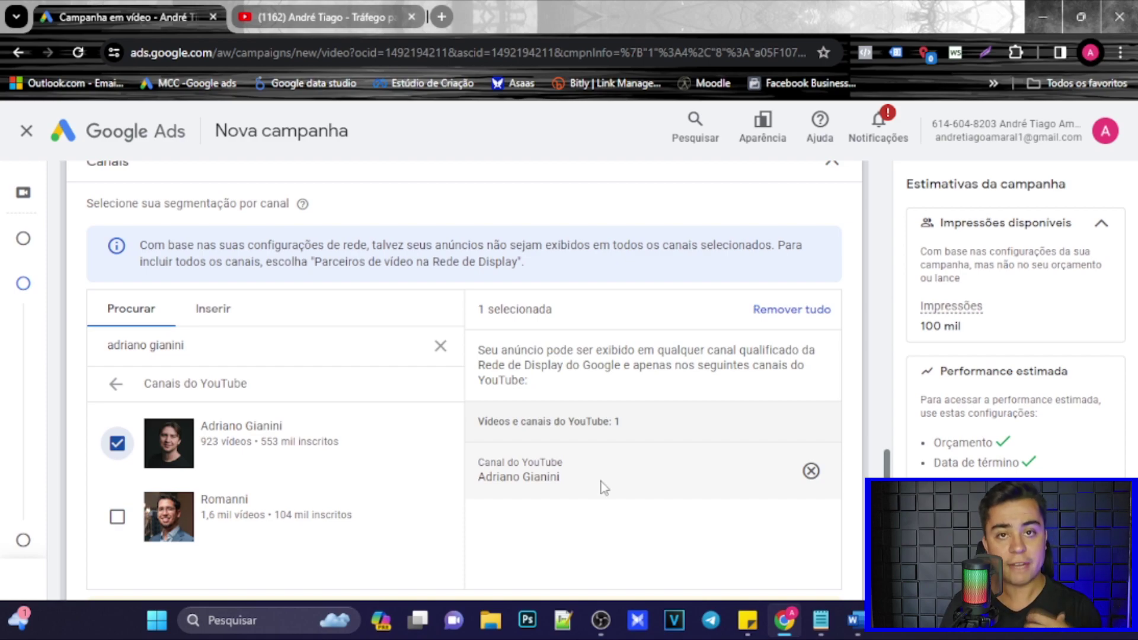
Search YouTube channels for "alex vargas" and add the Alex Vargas channel to the targeting
triple_click(197, 345)
text(a)
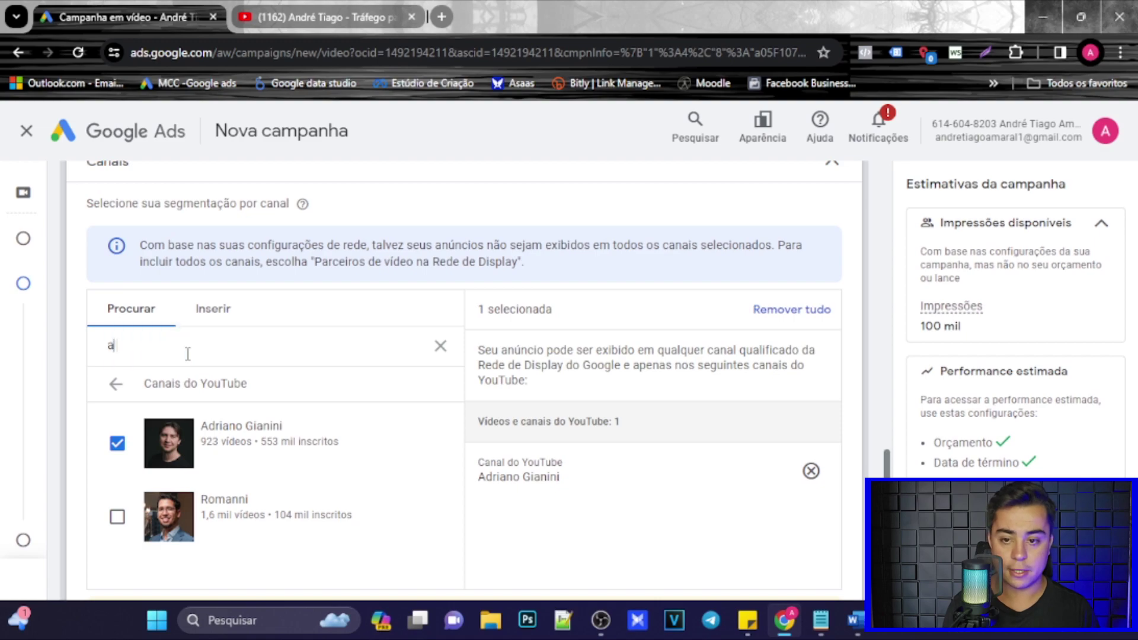
text(lex vargas)
click(117, 444)
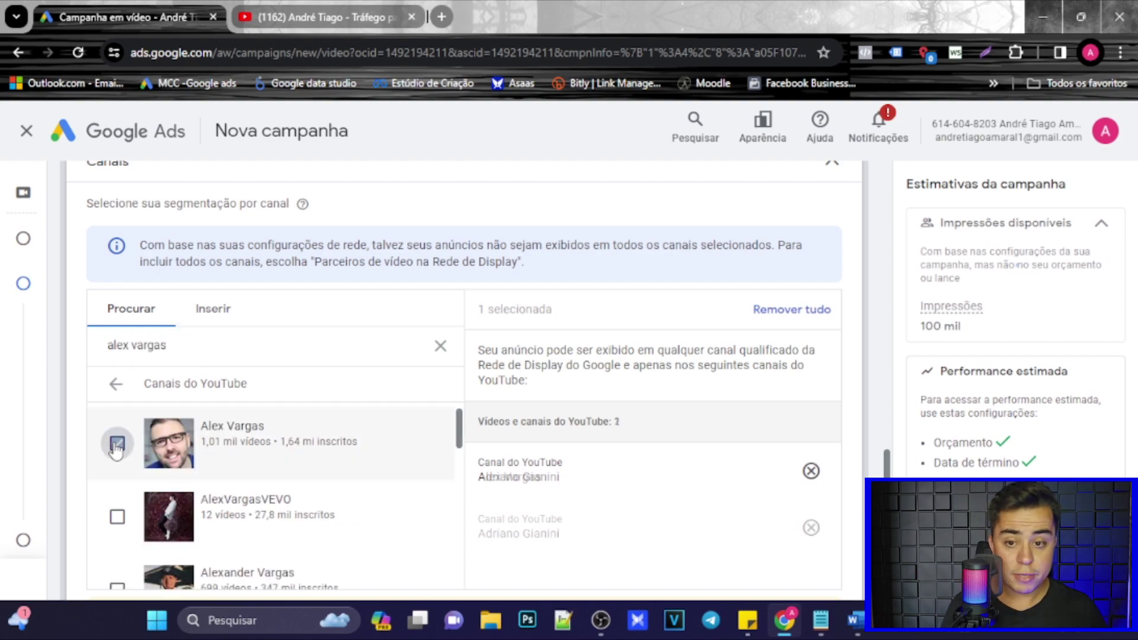
Search YouTube channels for "pedro sobral", add the Pedro Sobral channel to the targeting and clear the search
triple_click(160, 345)
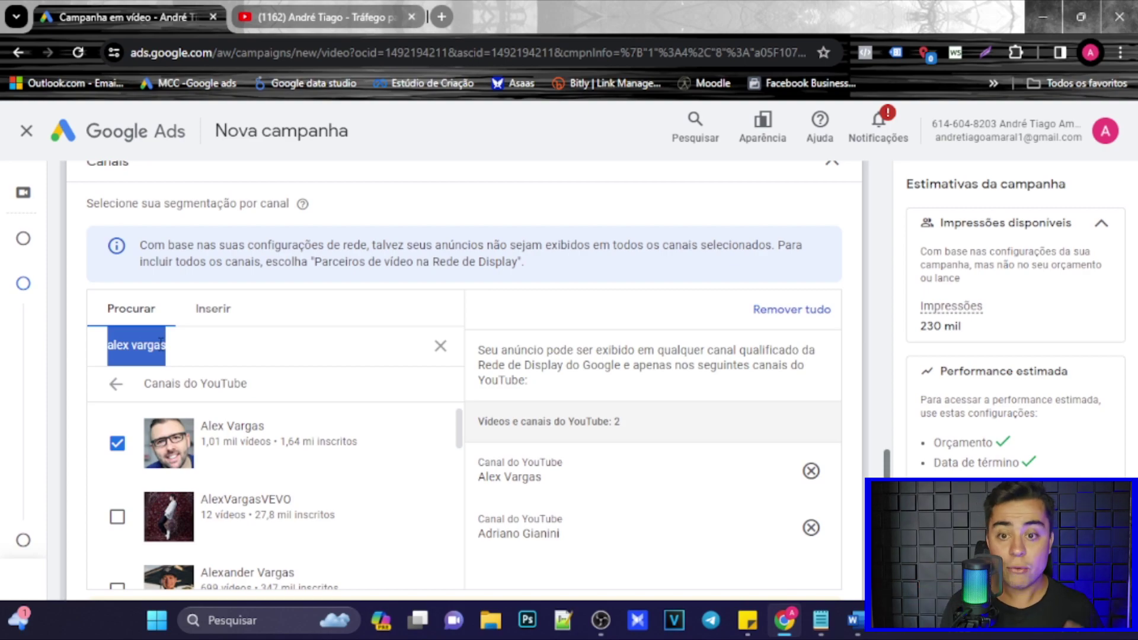
text(pedro sobral)
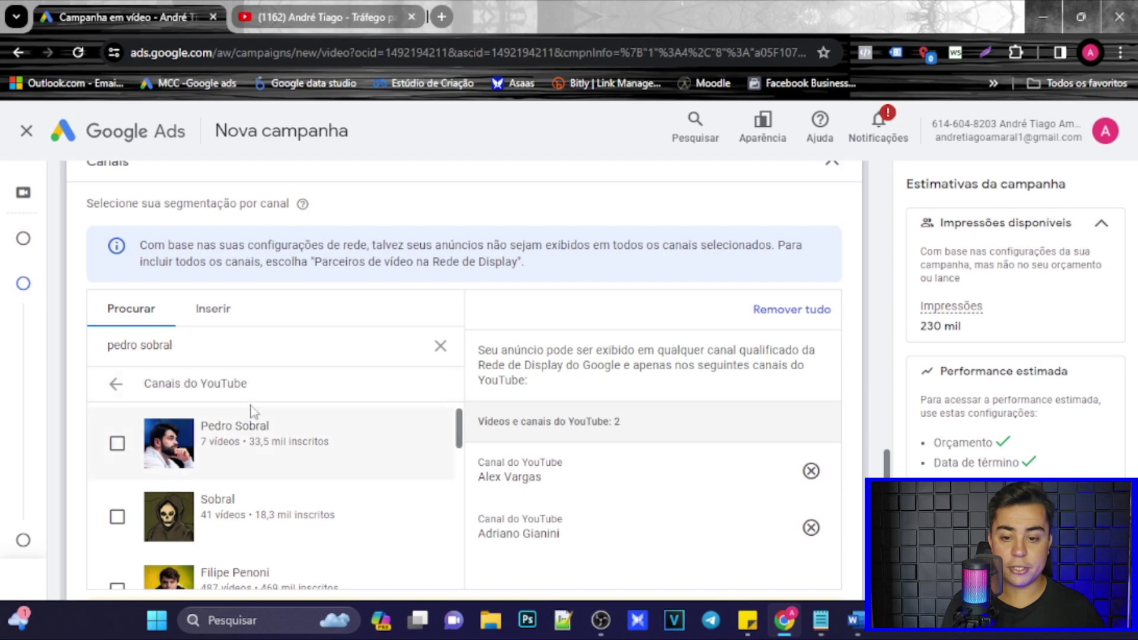
scroll(181, 427, down, 1)
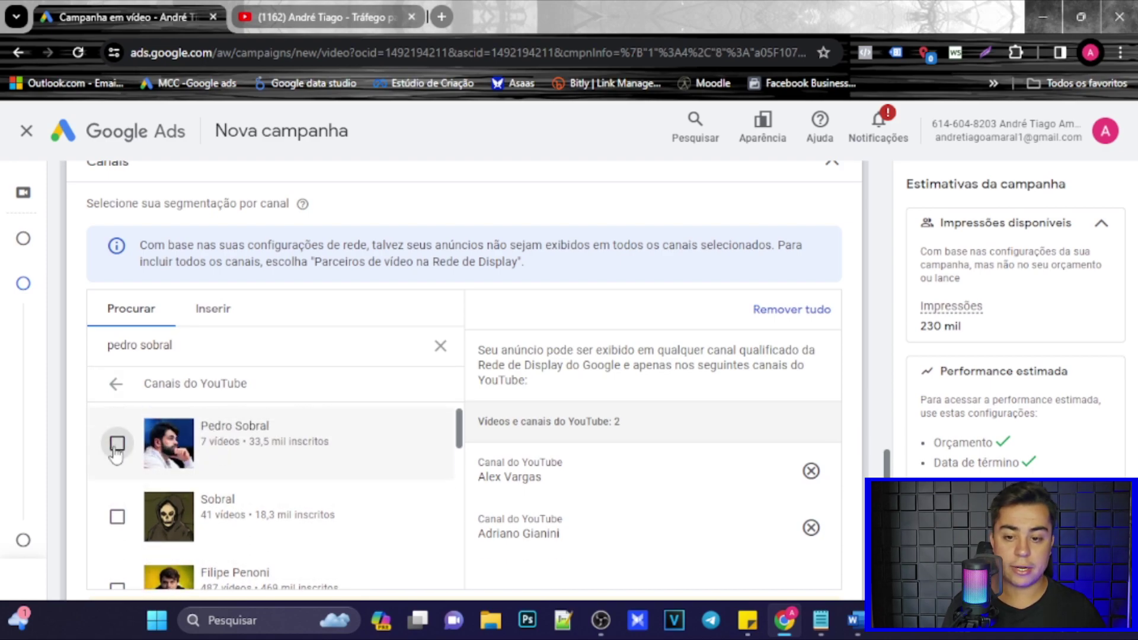
click(116, 443)
double_click(156, 346)
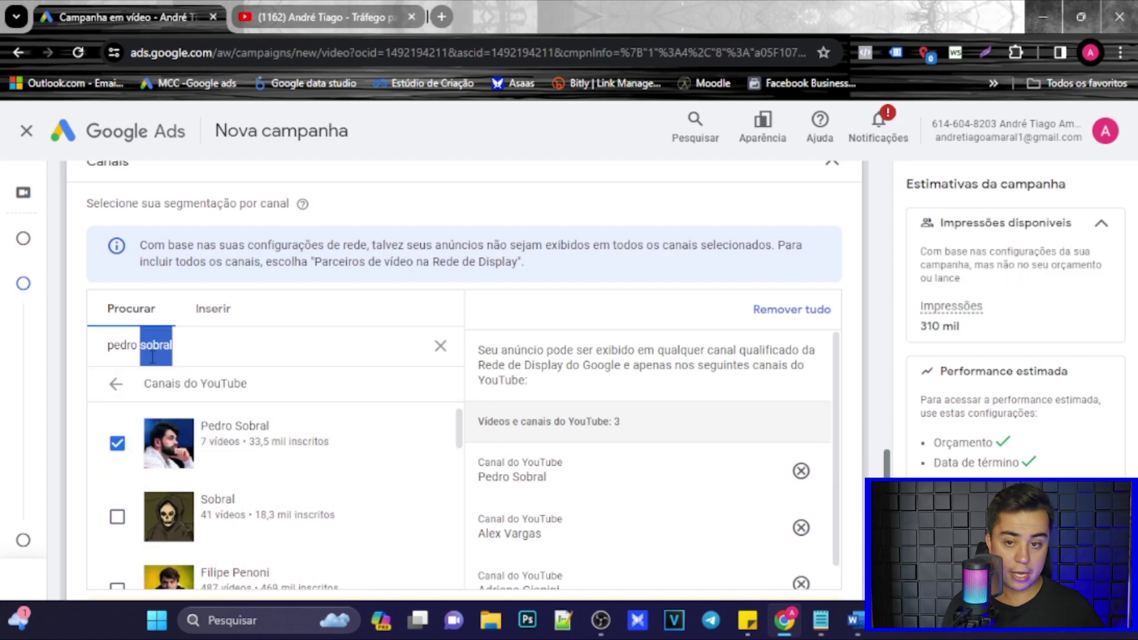
key(ctrl+a)
key(BackSpace)
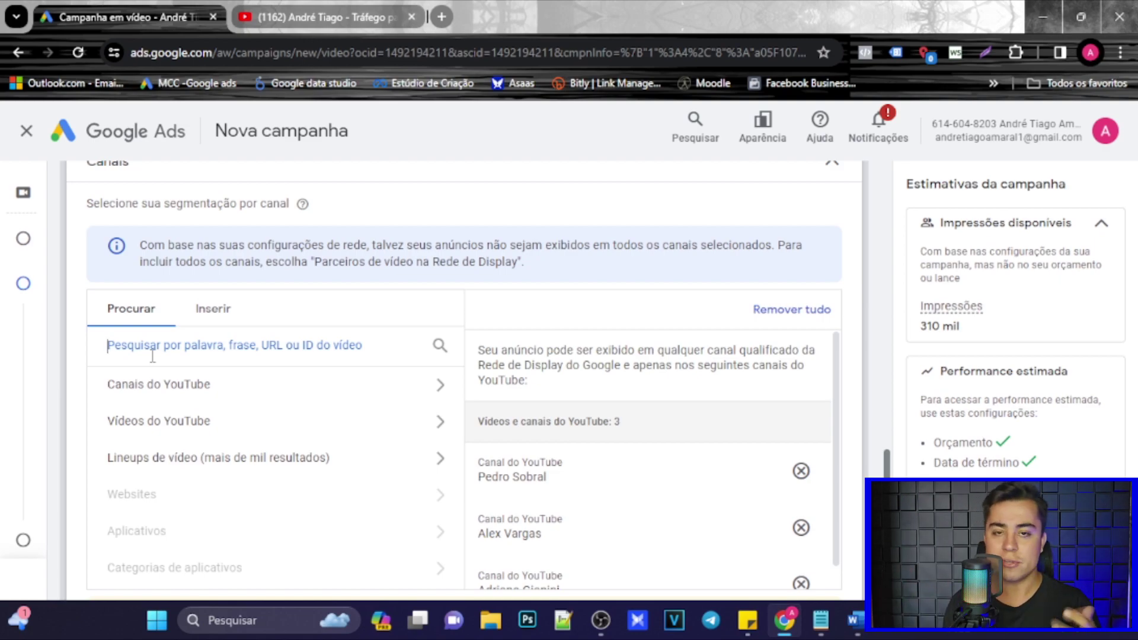
Copy the link of the channel's "Como criar a conversão no Google ads no BOTÃO DE WHATSAPP" video from YouTube and add it as the ad video
scroll(320, 438, down, 7)
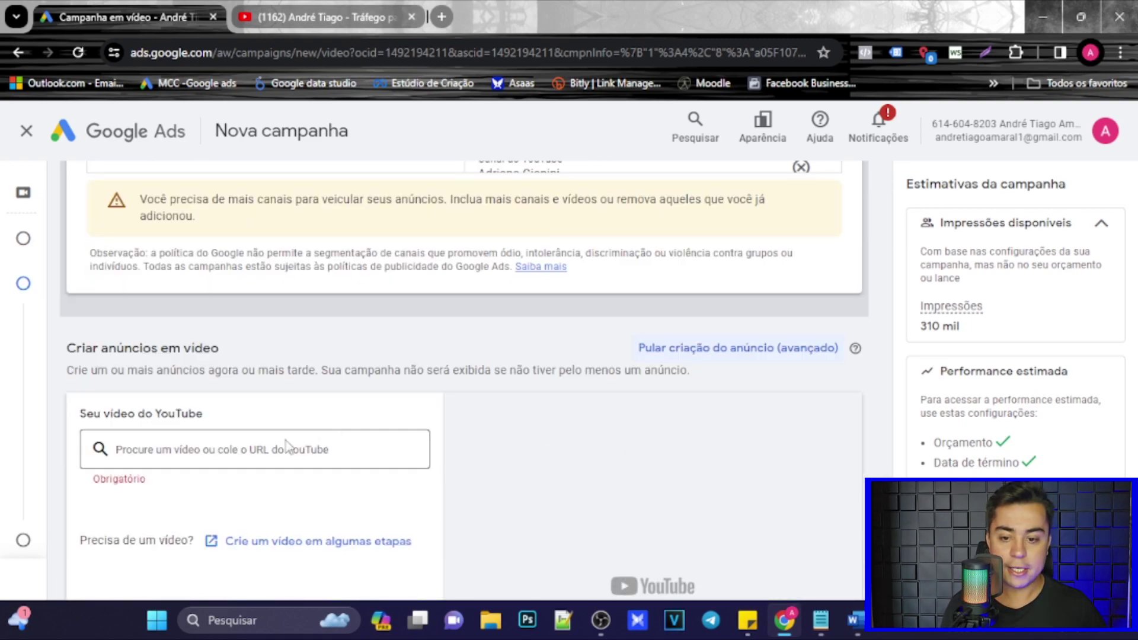
scroll(225, 442, down, 3)
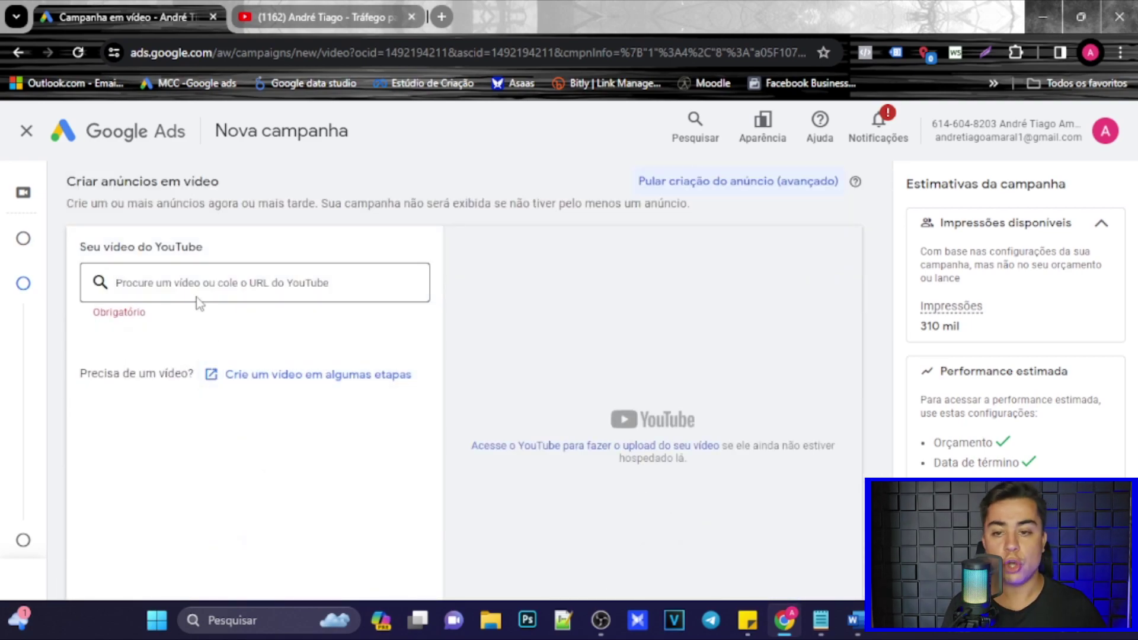
click(208, 279)
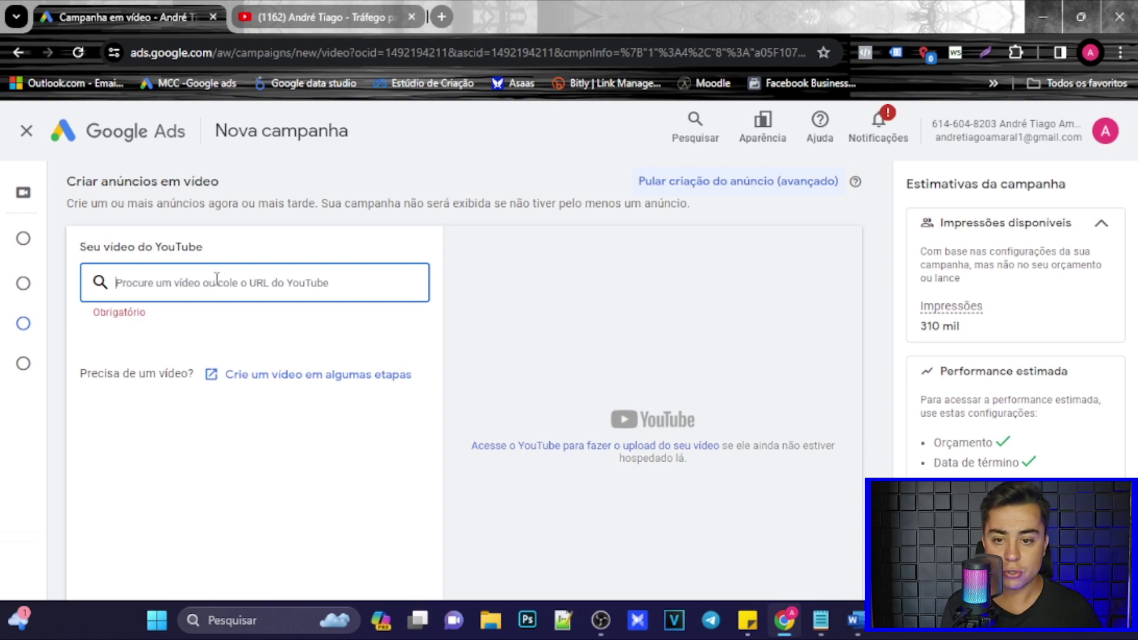
click(335, 18)
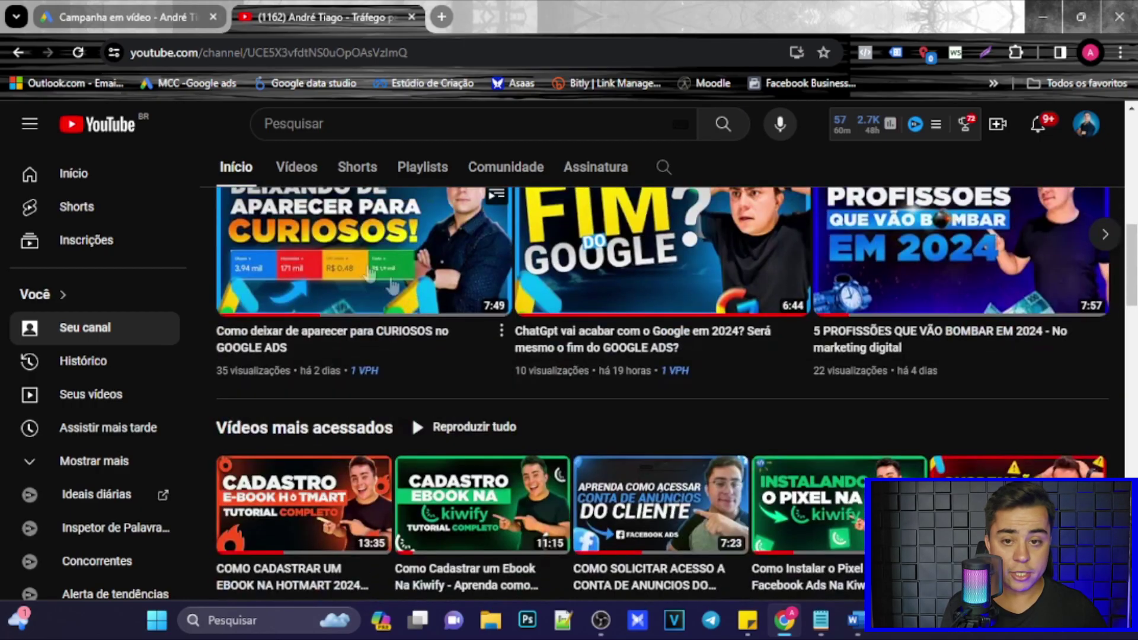
click(305, 170)
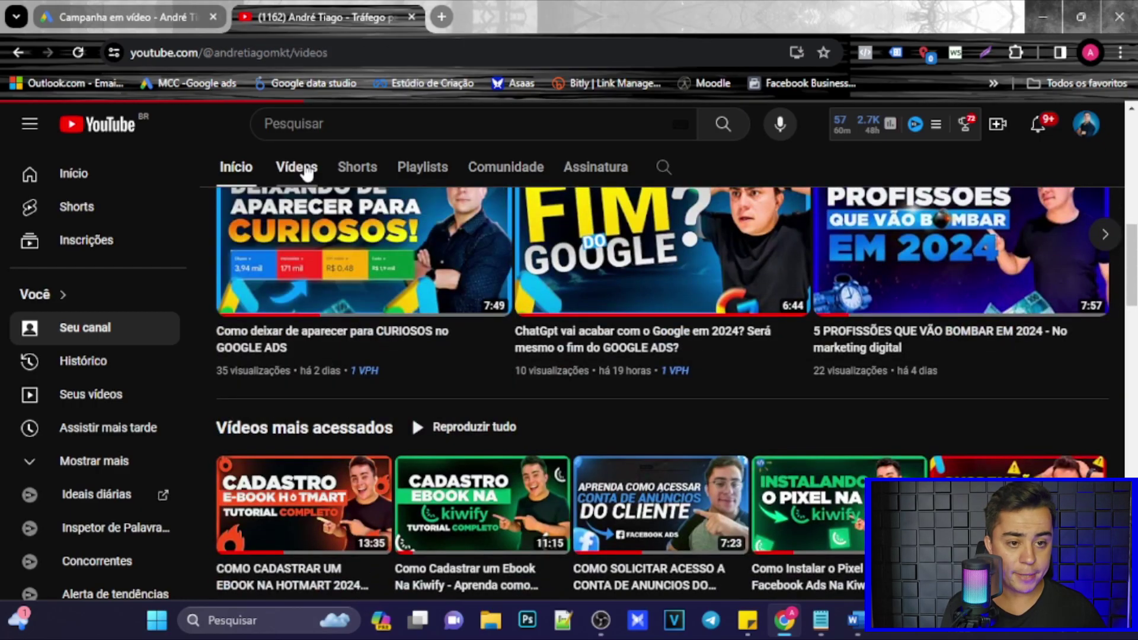
scroll(709, 341, down, 4)
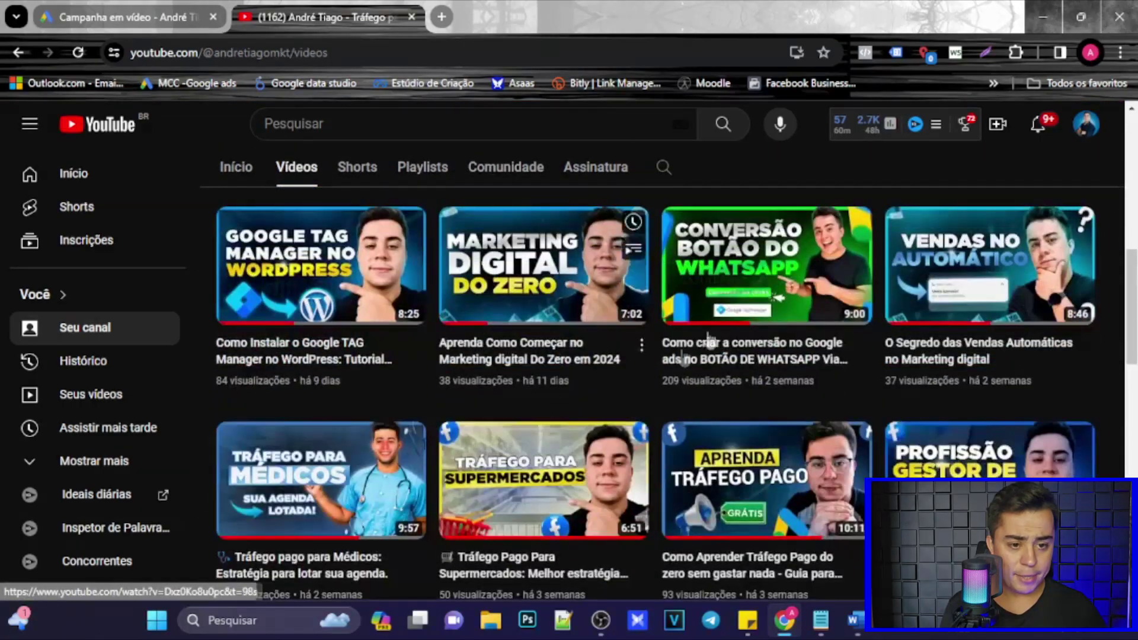
right_click(725, 301)
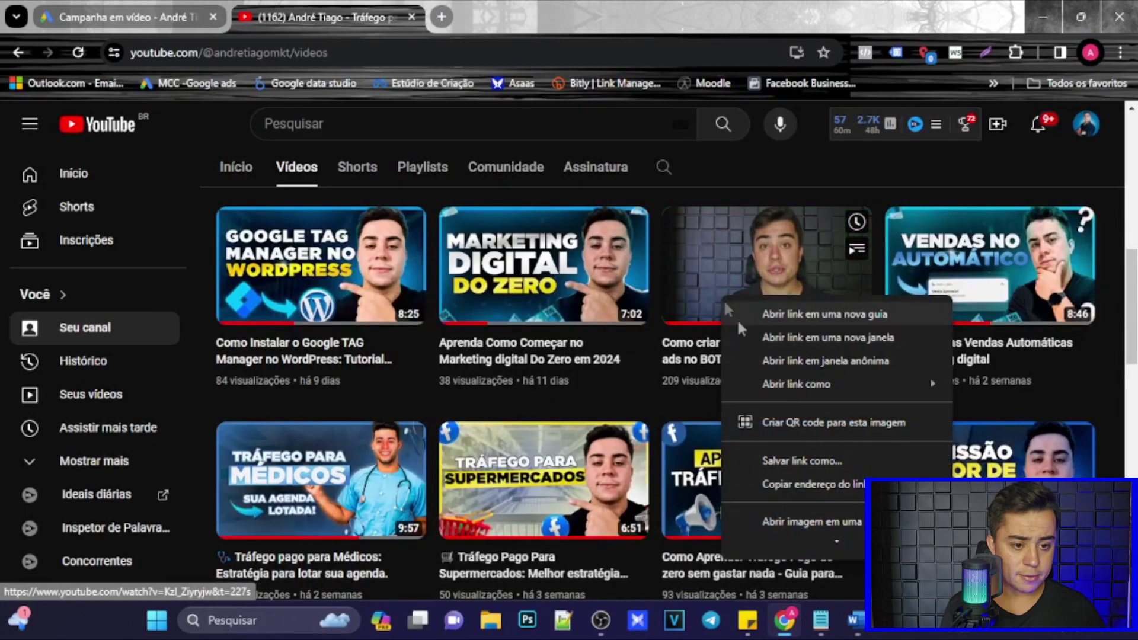
click(809, 484)
key(ctrl+Page_Up)
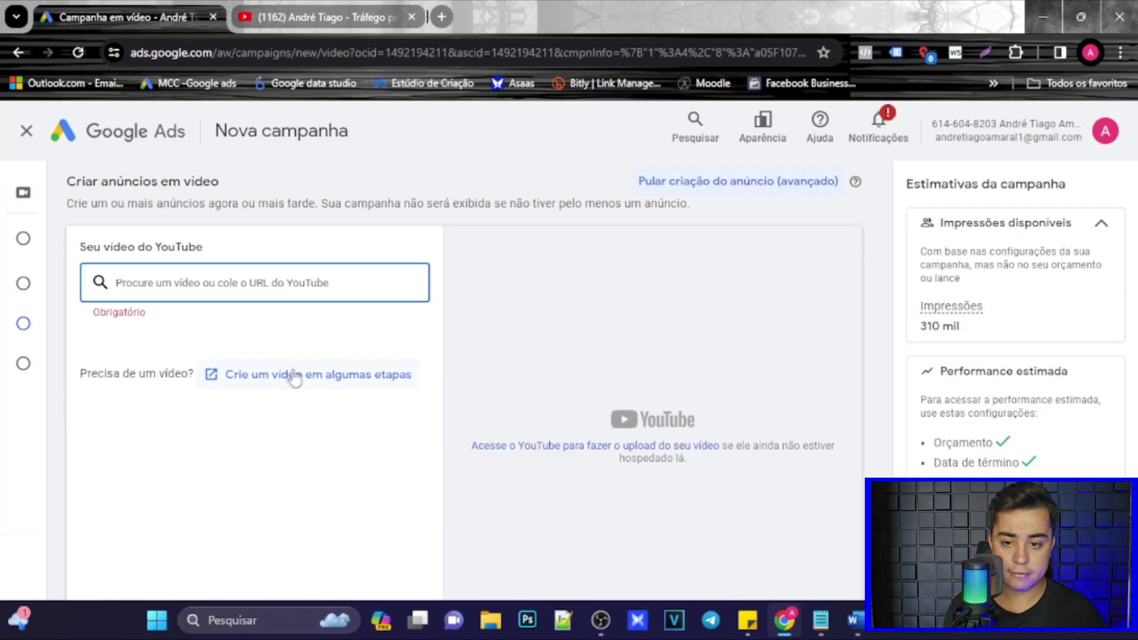
text(https://www.youtube.com/watch?v=Kzl_Ziyryjw&t=227s)
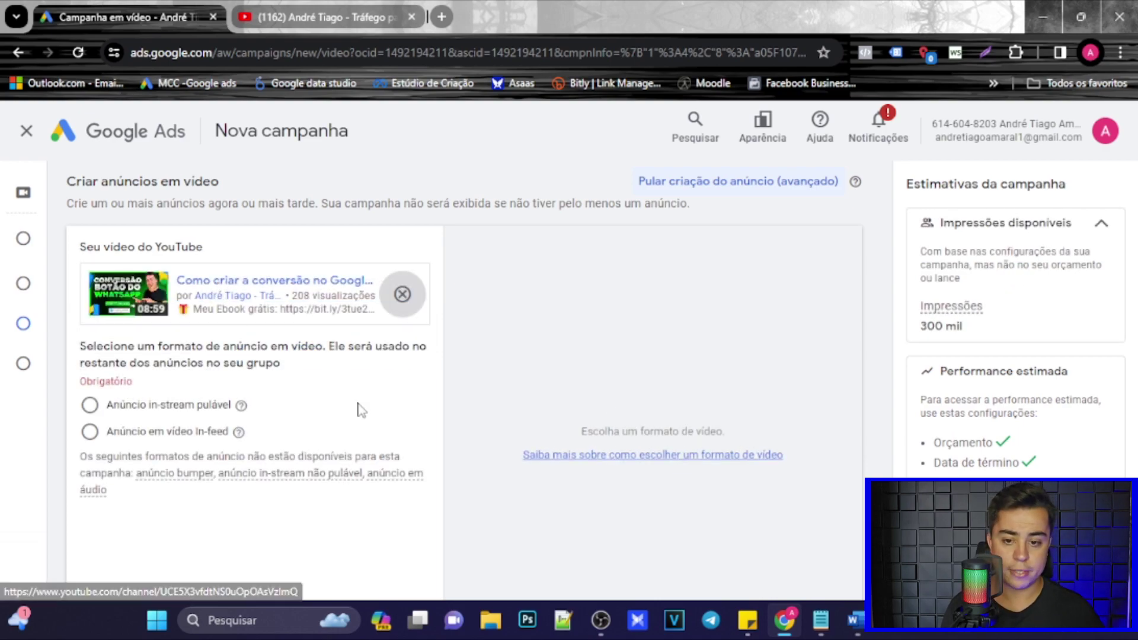
Compare the skippable in-stream and in-feed formats and choose skippable in-stream (Anúncio in-stream pulável) for the video ad
click(168, 405)
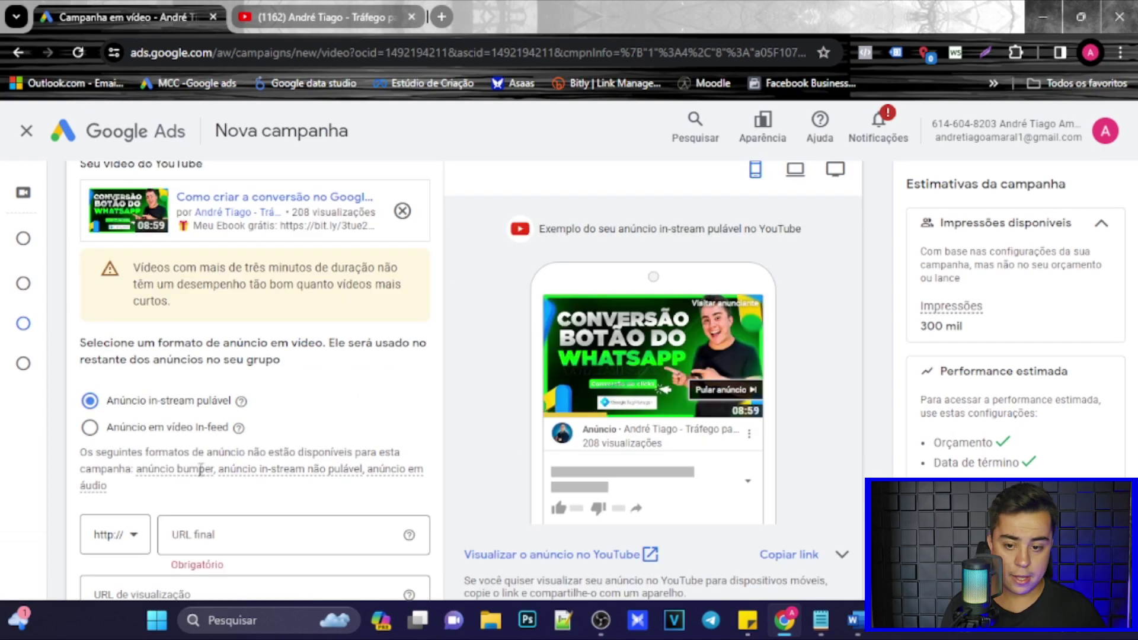
click(89, 427)
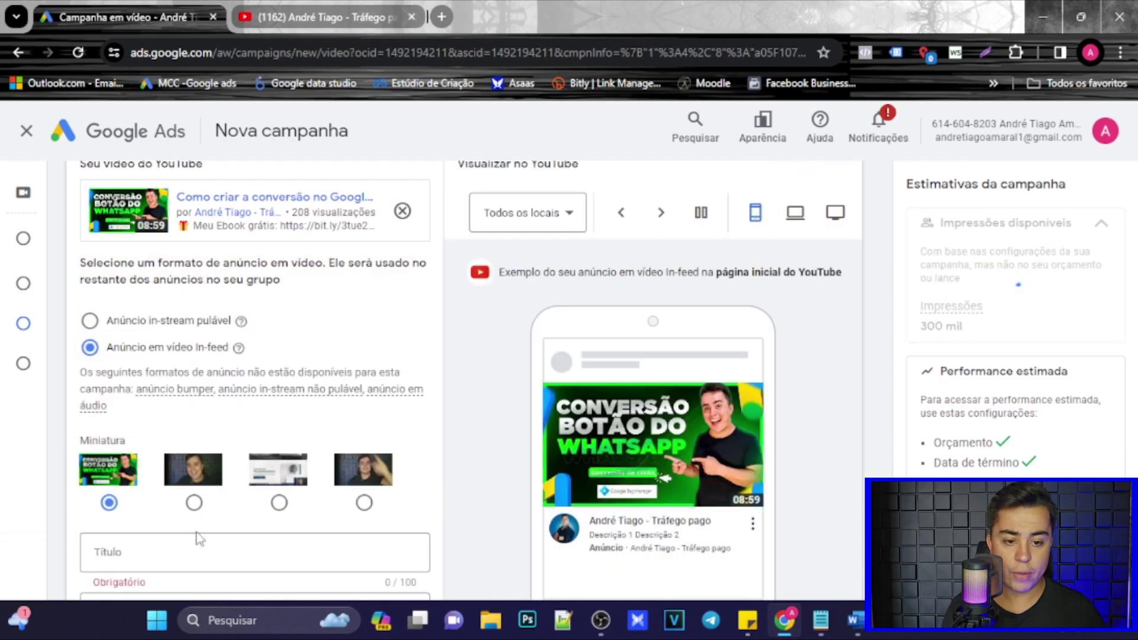
scroll(557, 480, down, 1)
scroll(557, 480, up, 1)
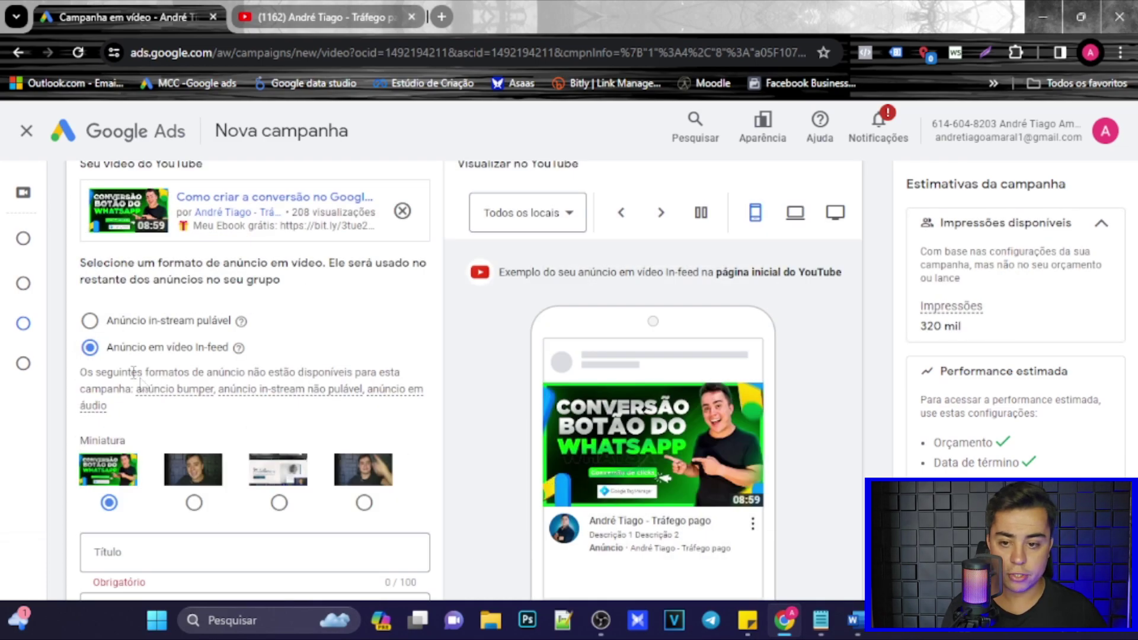
click(89, 319)
scroll(245, 495, down, 1)
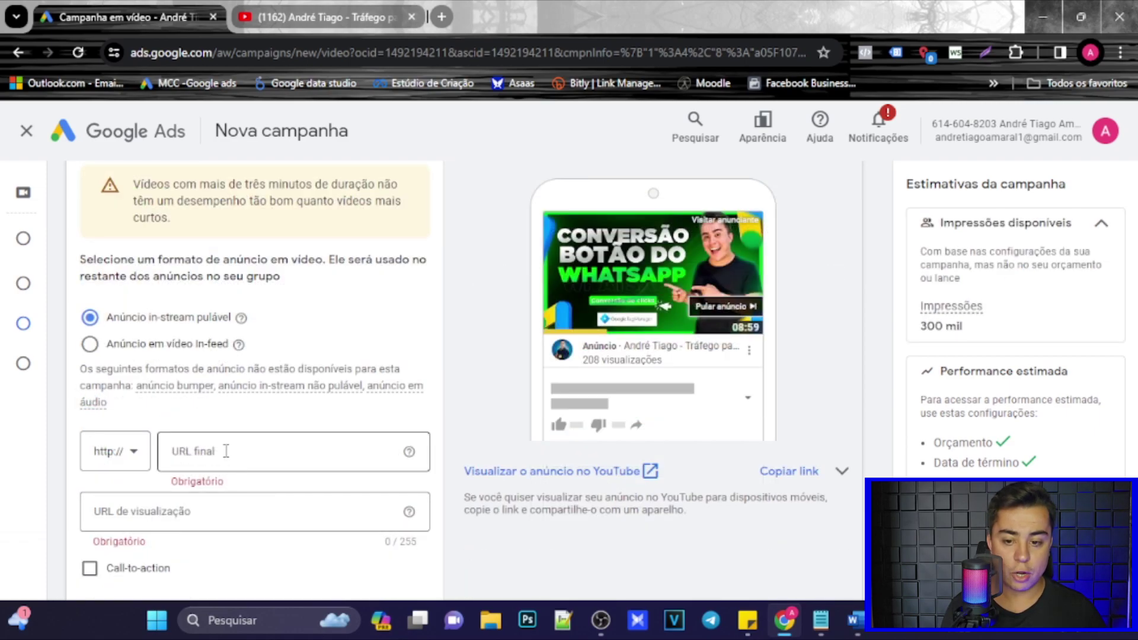
click(89, 344)
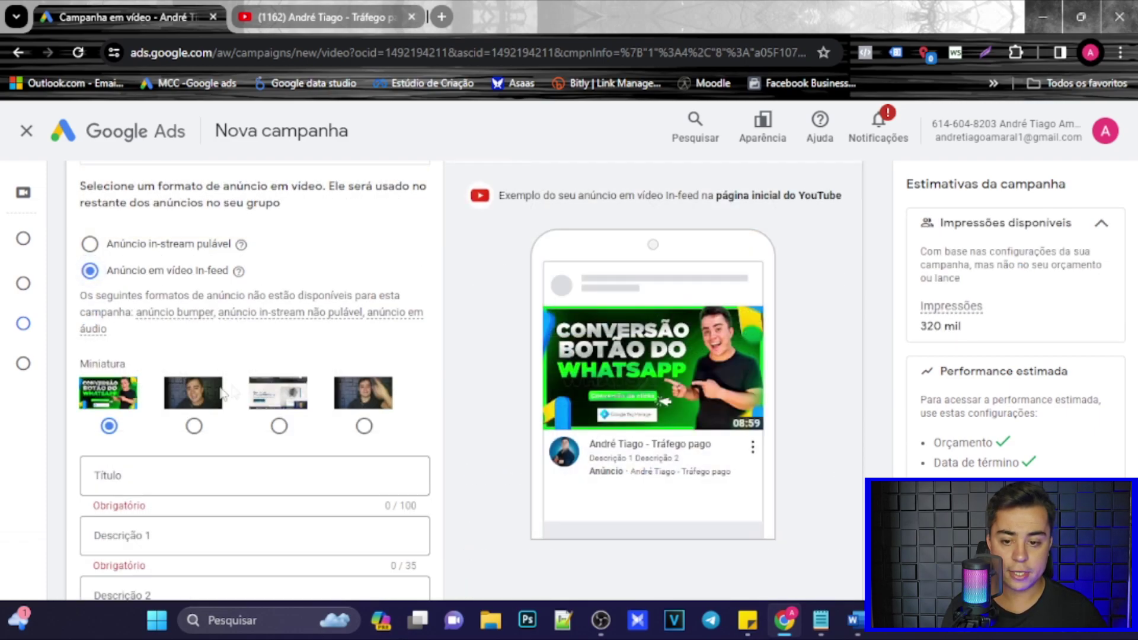
click(90, 244)
Copy the address of the YouTube channel's home page and set it as the ad's final URL
click(369, 16)
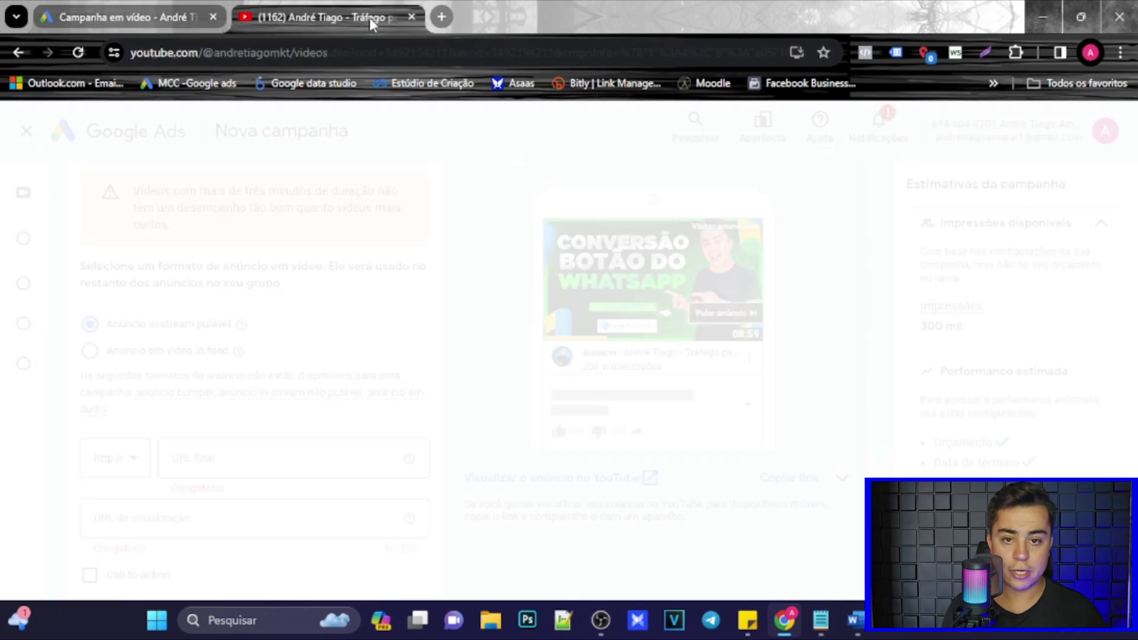
scroll(363, 298, up, 3)
click(243, 166)
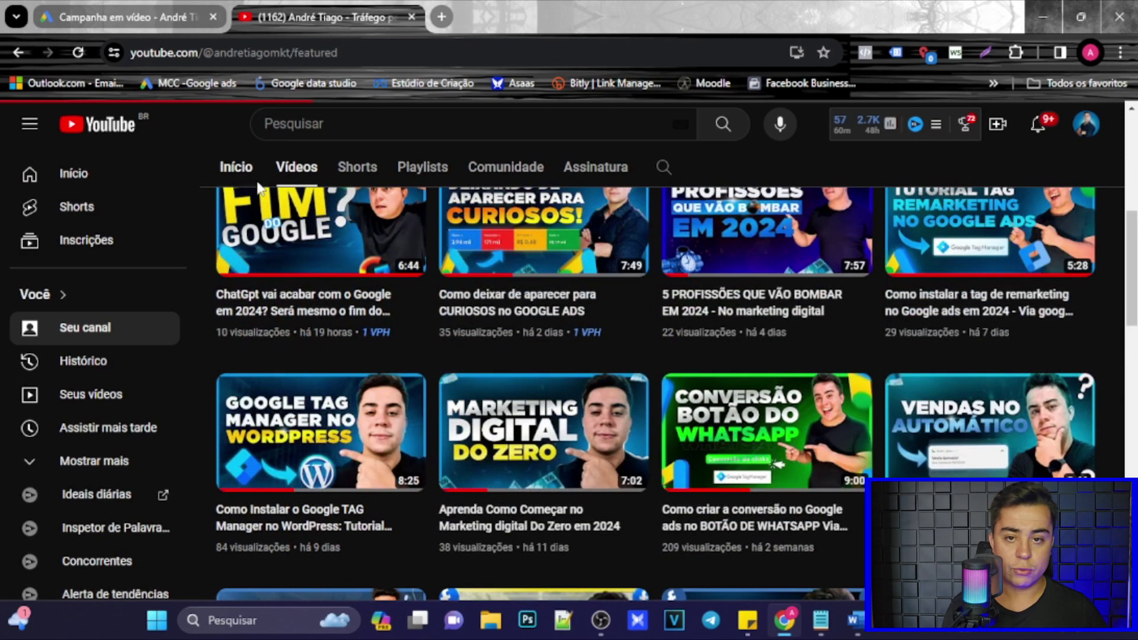
key(ctrl+l)
key(ctrl+c)
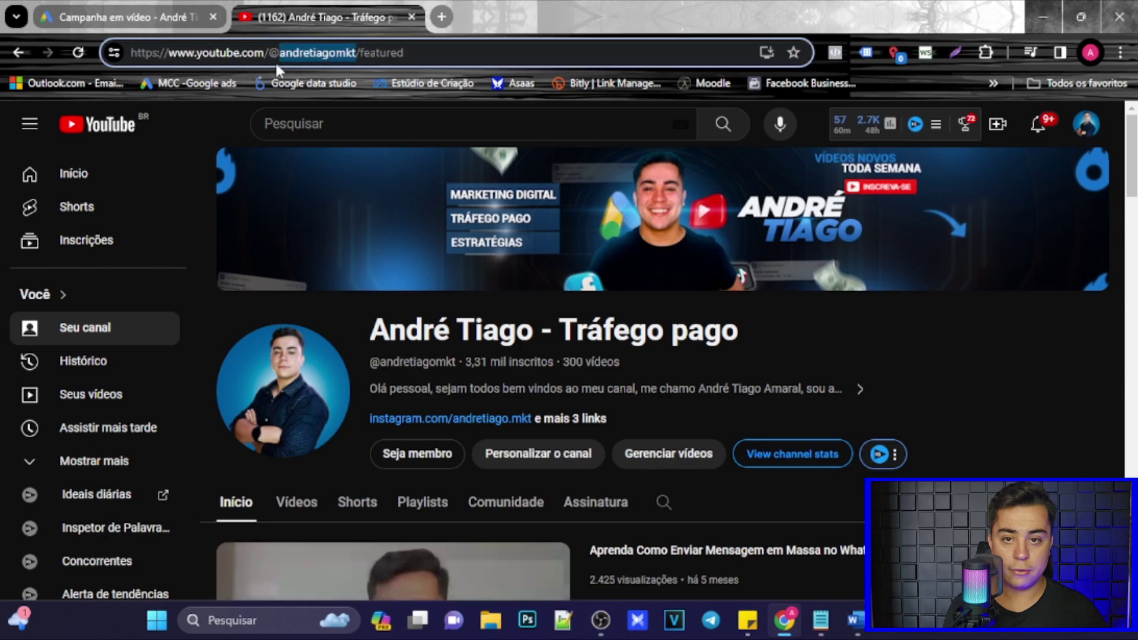
click(130, 17)
click(251, 460)
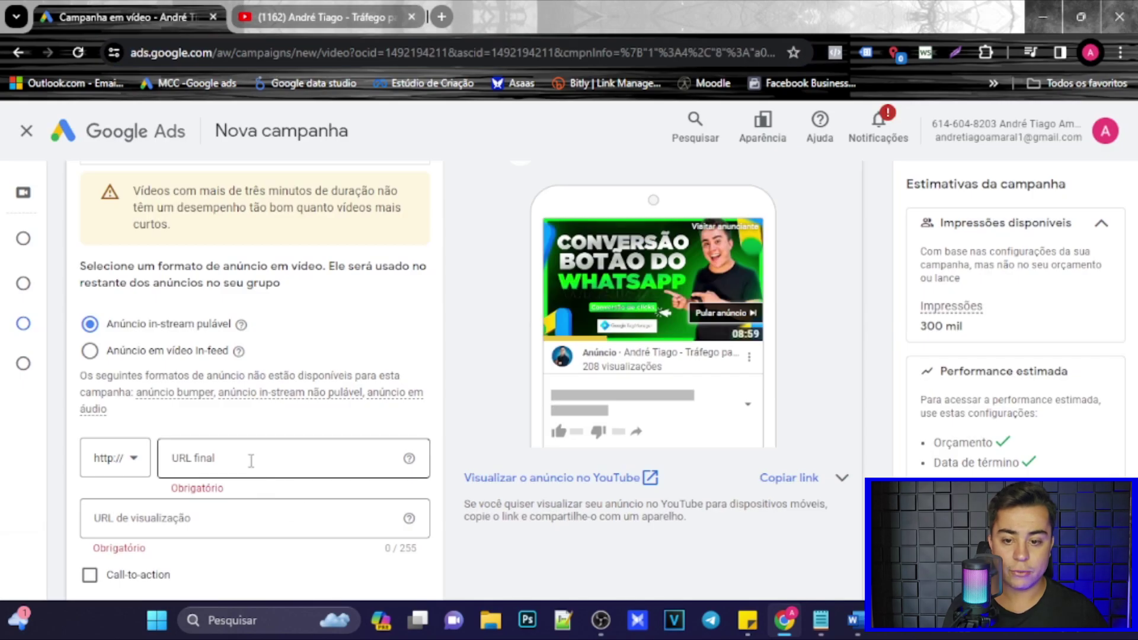
key(ctrl+v)
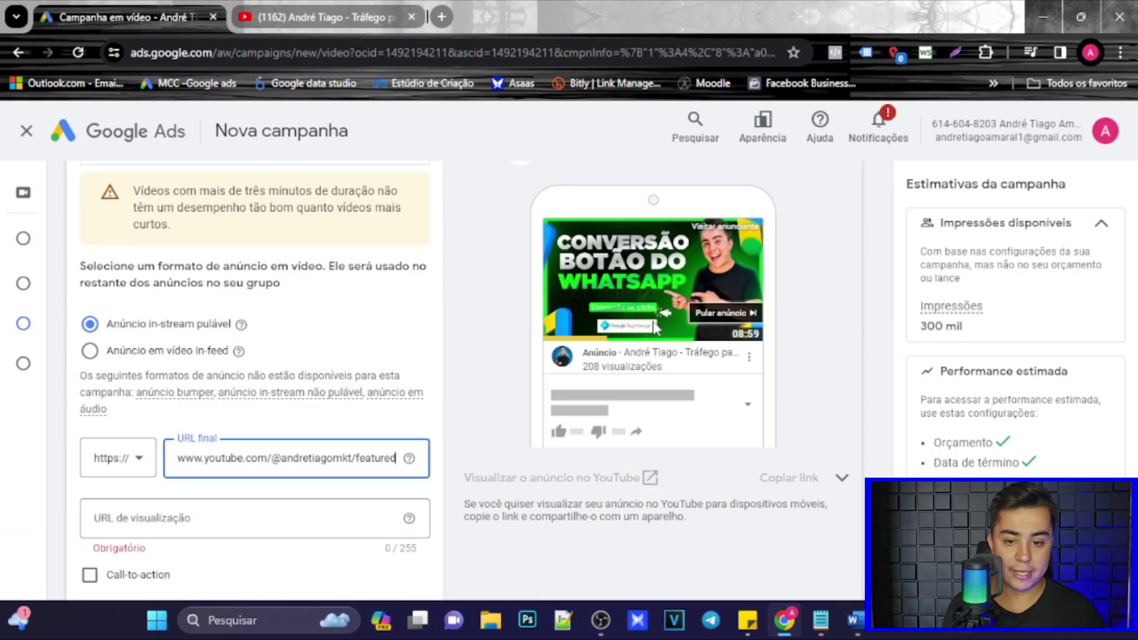
Set the ad's display URL to "Acesse meu canal"
scroll(279, 497, down, 1)
click(244, 435)
key(ctrl+v)
key(ctrl+a)
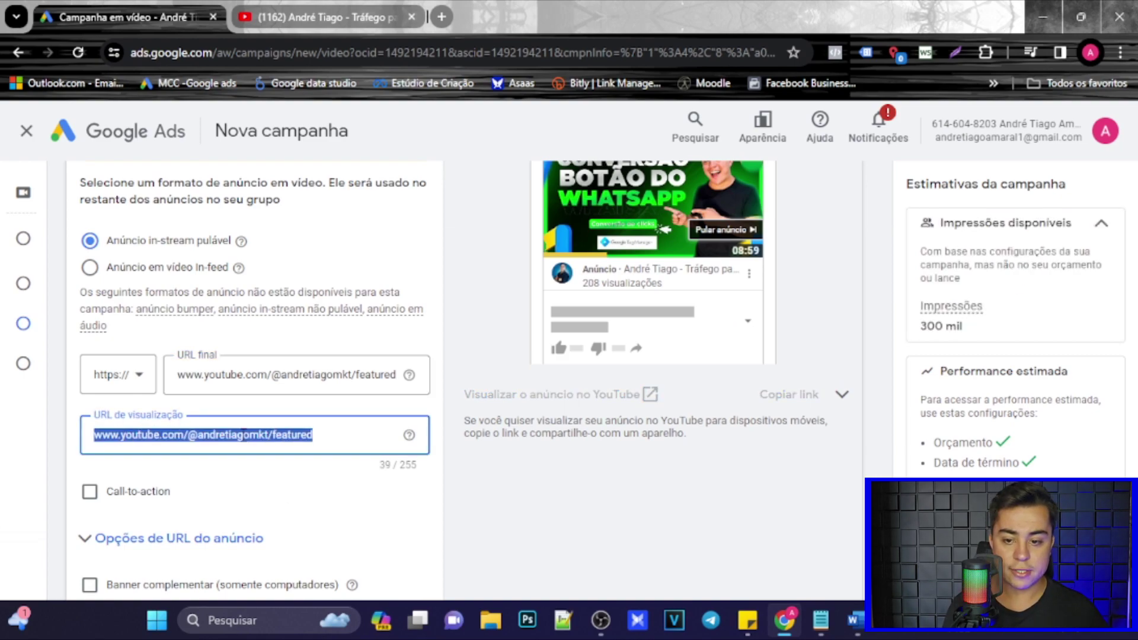
text(A)
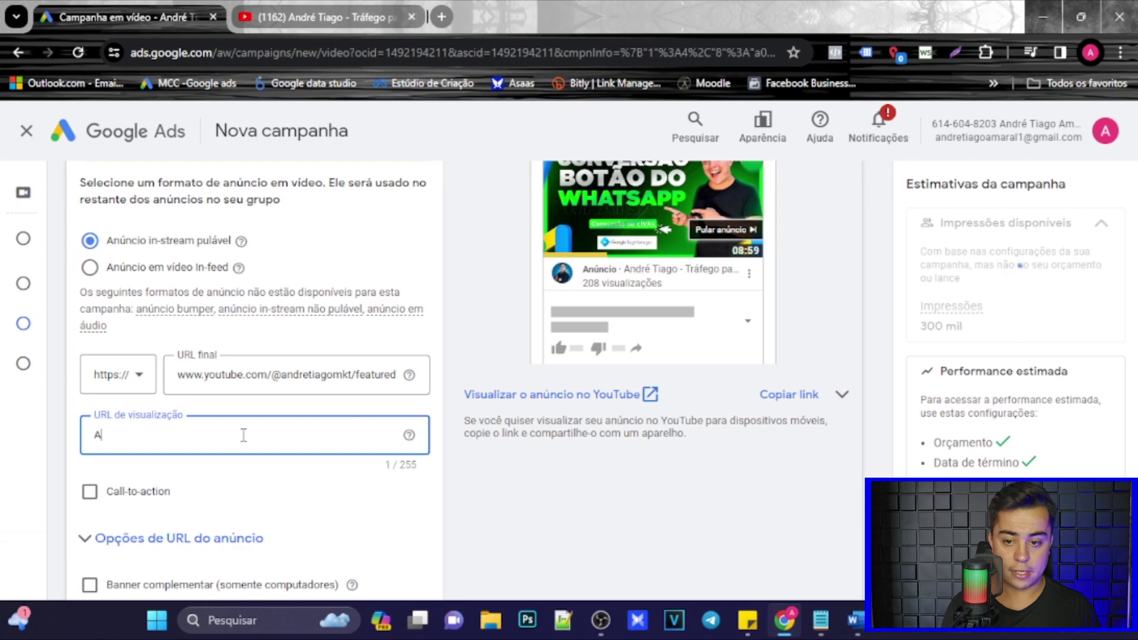
text(cesse meu canal)
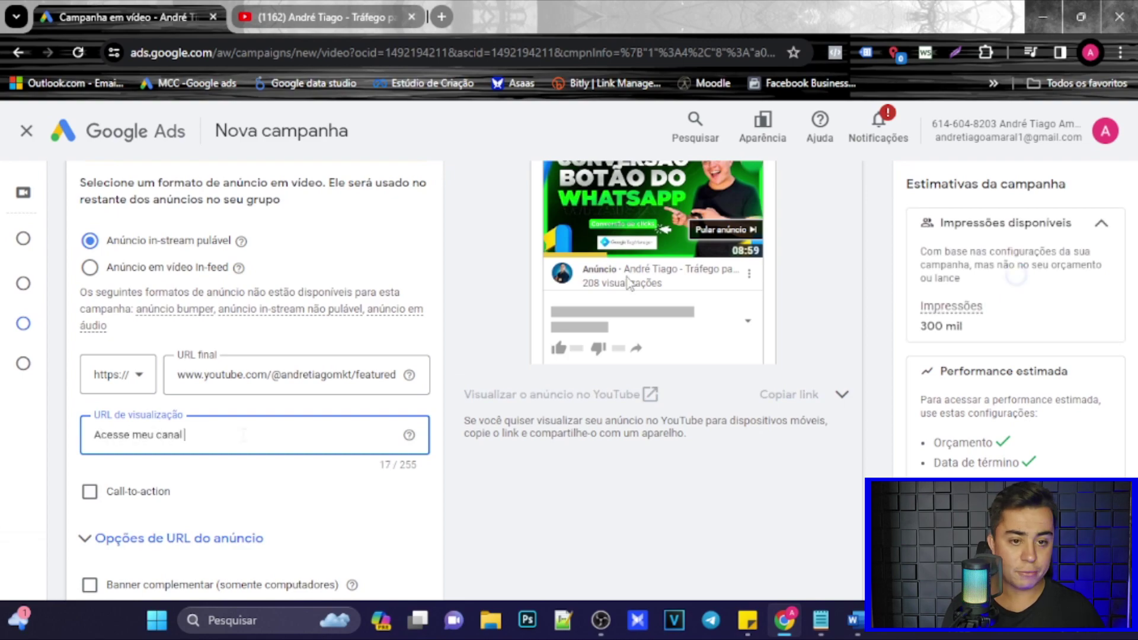
Enable the ad's call-to-action and set its text to "Saiba mais"
scroll(254, 447, down, 1)
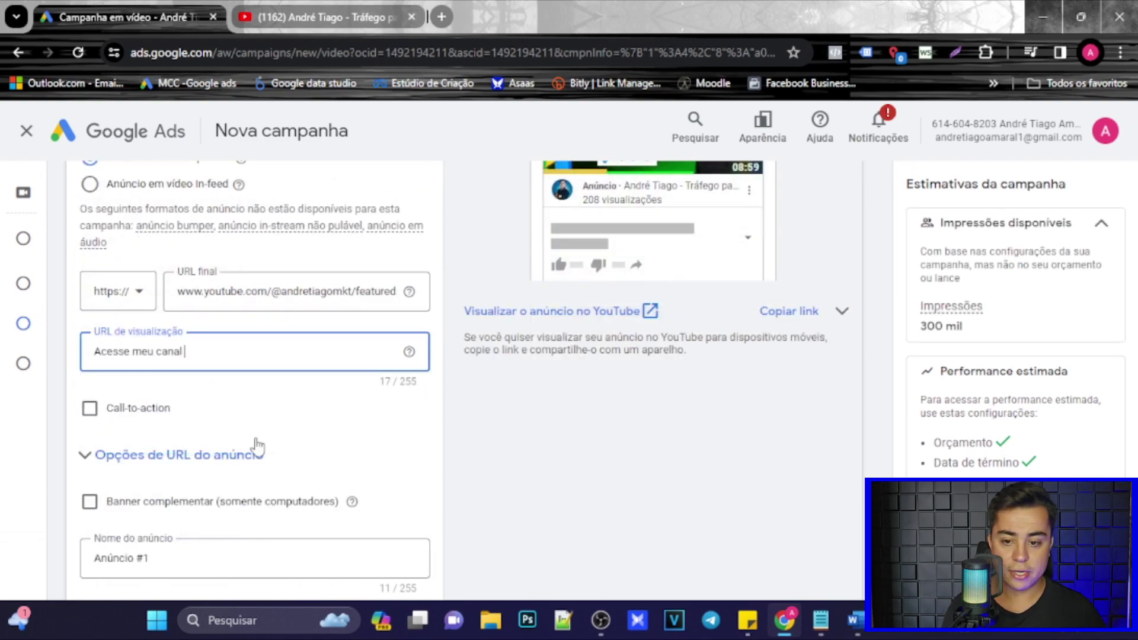
click(89, 408)
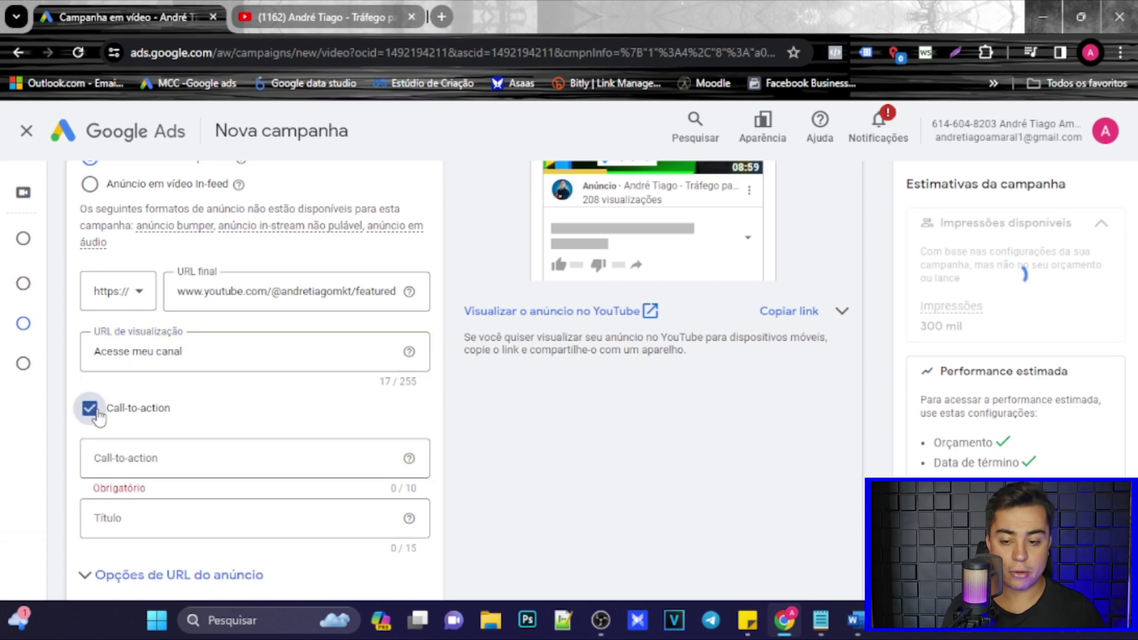
click(169, 458)
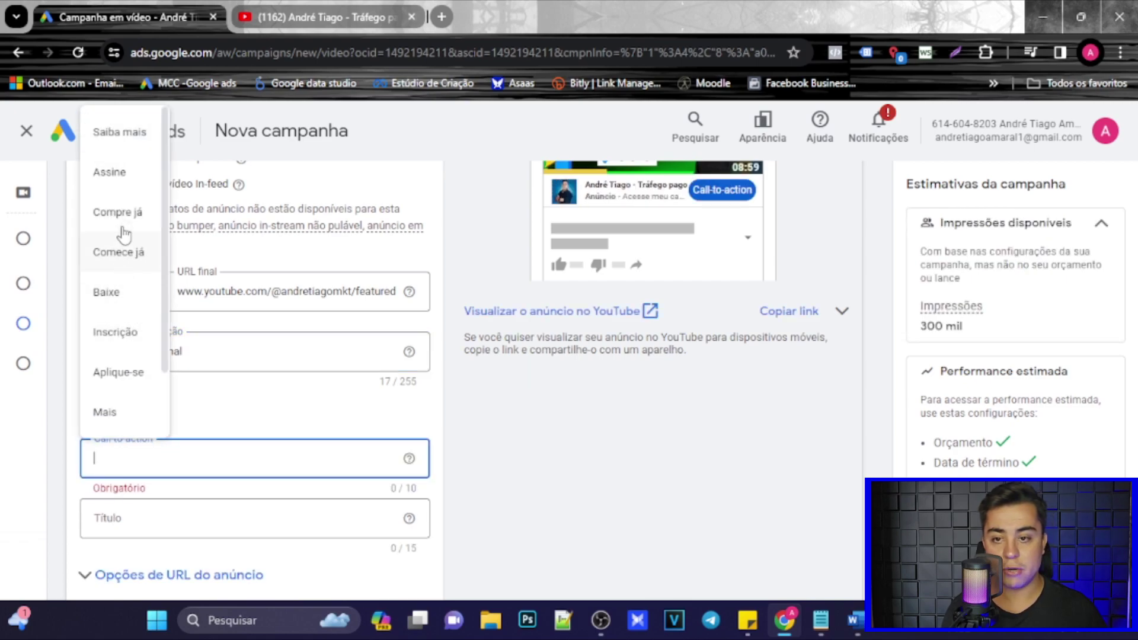
click(128, 147)
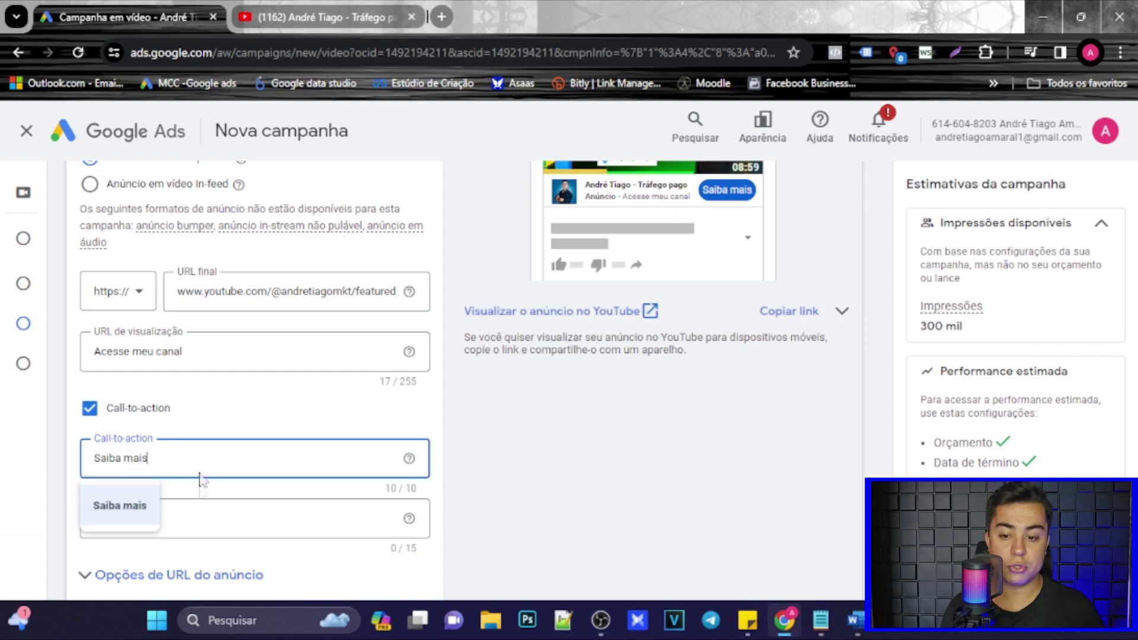
Set the call-to-action title to "Conteudo gratis"
click(199, 515)
scroll(201, 515, down, 1)
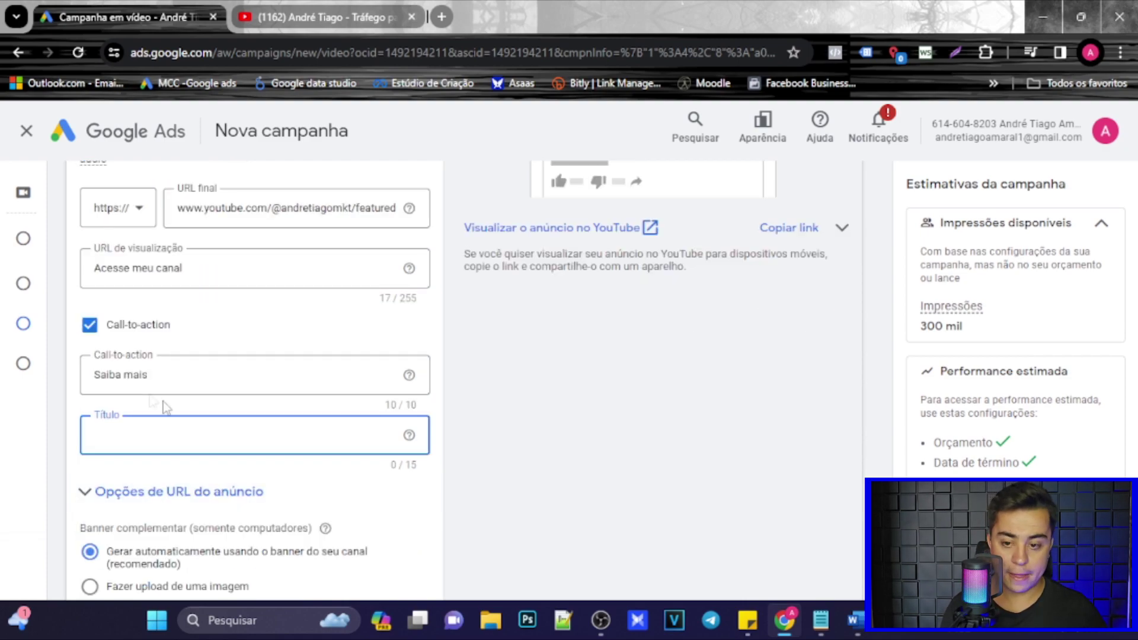
text(Re)
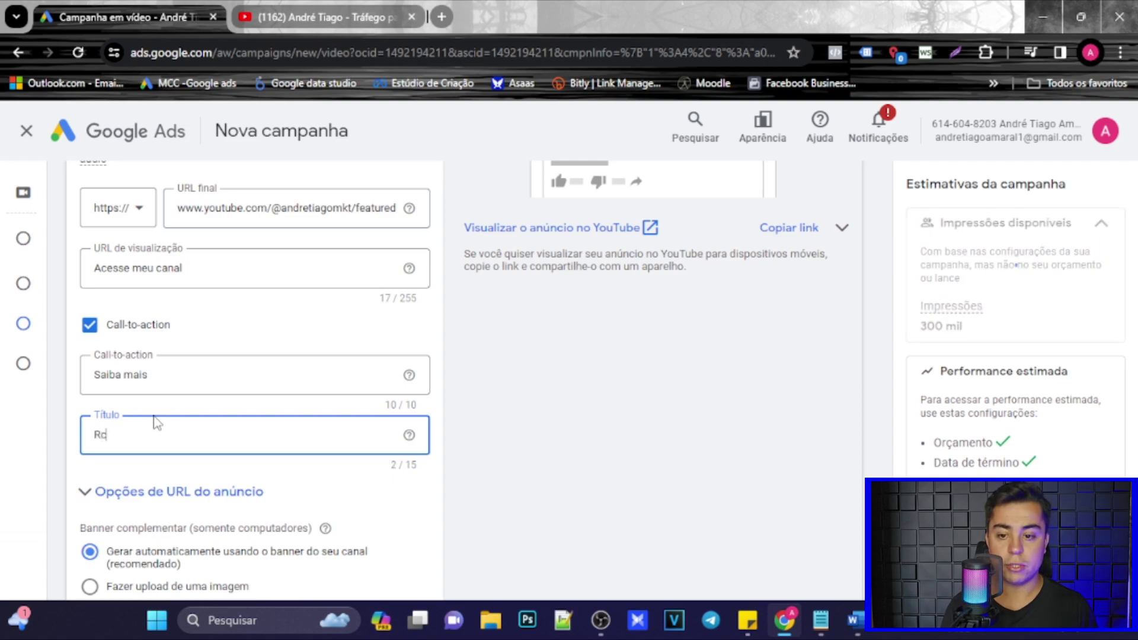
text(ceba conteudo de)
triple_click(95, 436)
text(Conteudo gratu)
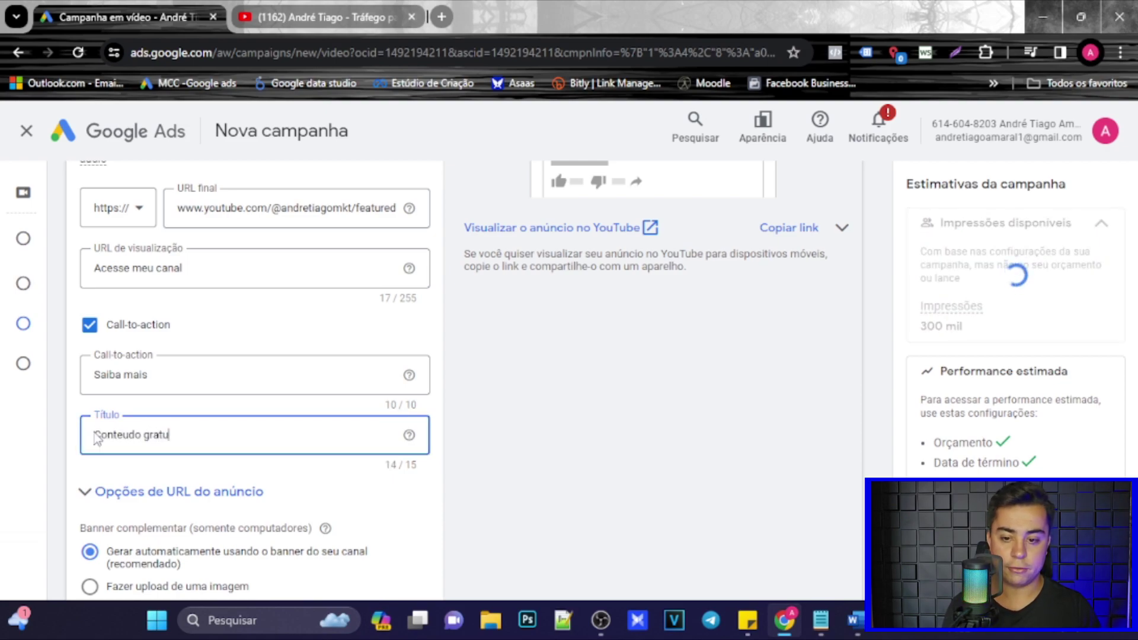
key(BackSpace)
key(BackSpace)
text(tis)
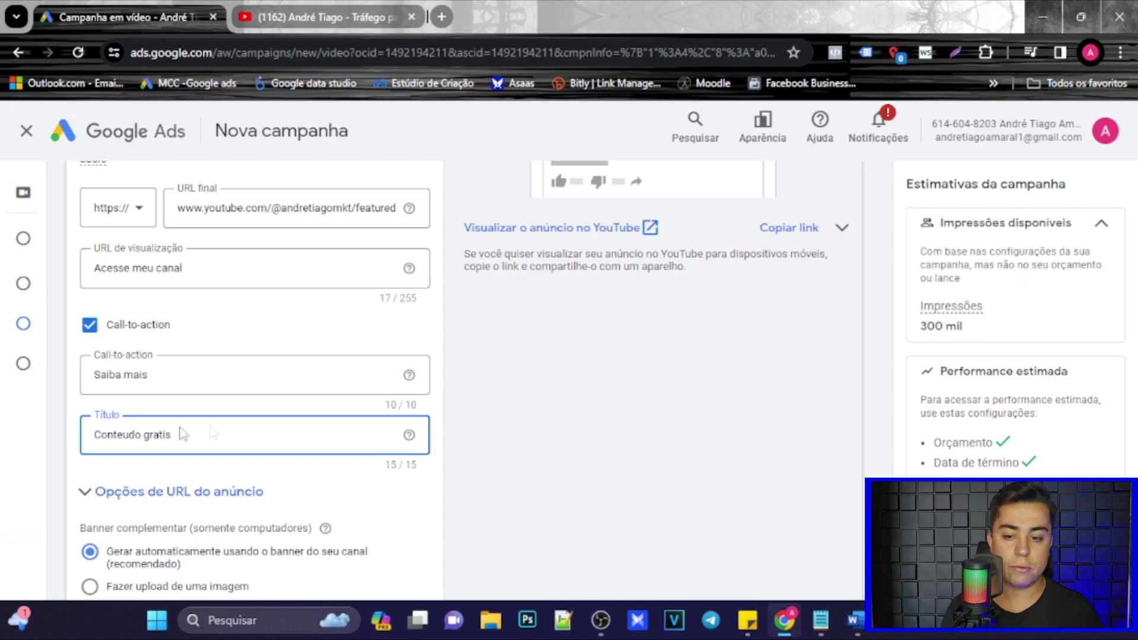
Review the ad preview, try a maximum CPV bid of R$ 0,20 and set the ad group's bid to R$ 0,50 instead
scroll(195, 445, down, 3)
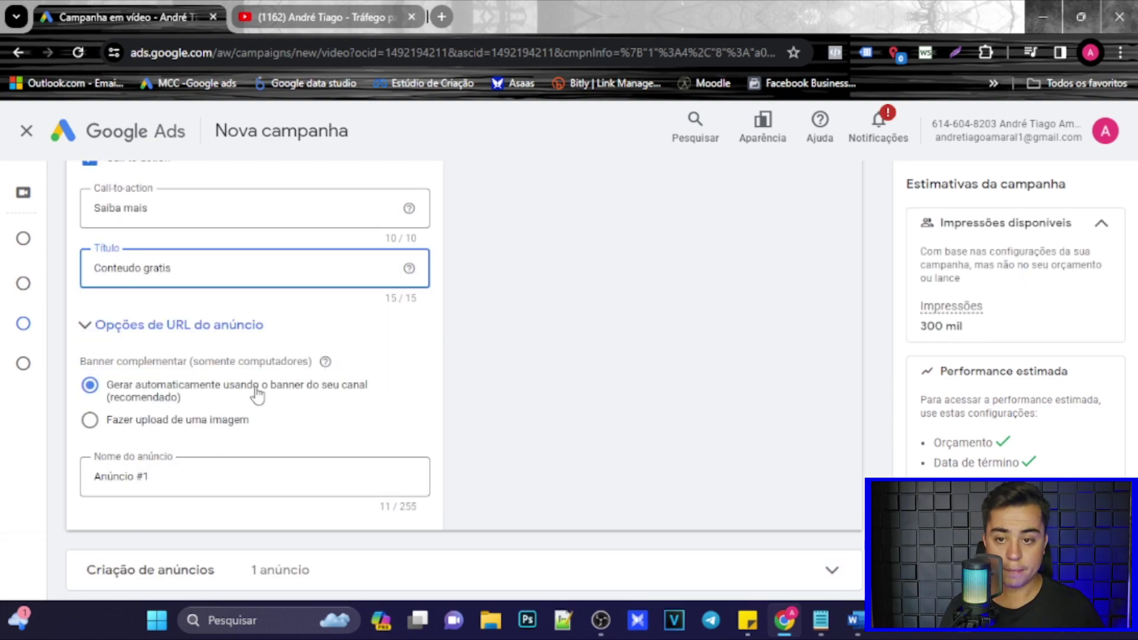
scroll(256, 395, up, 8)
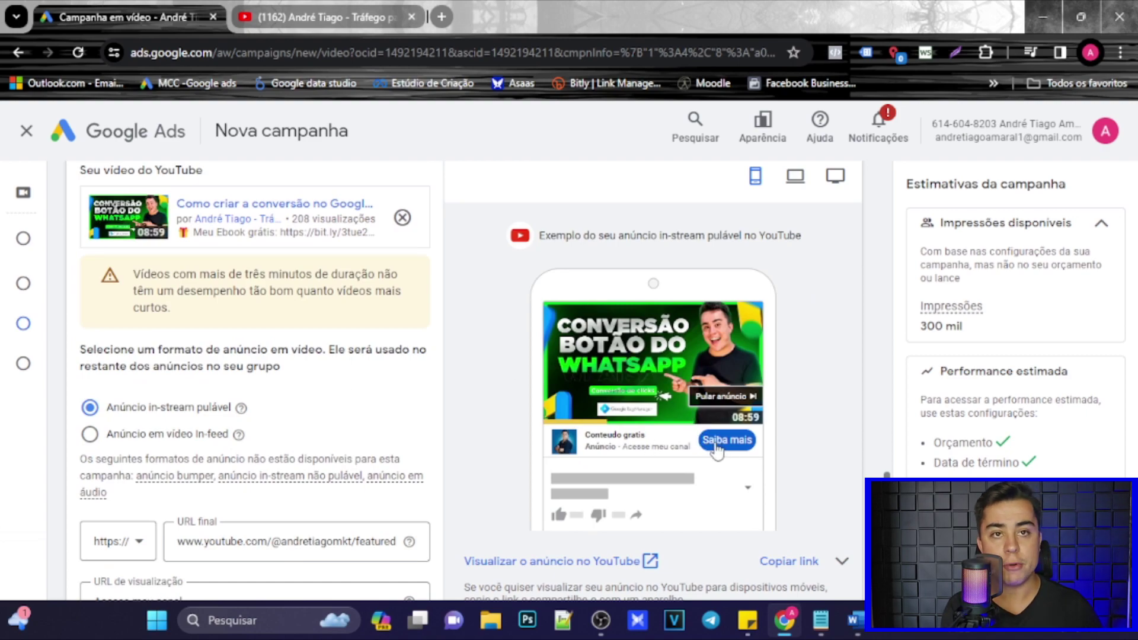
scroll(437, 447, down, 15)
click(176, 423)
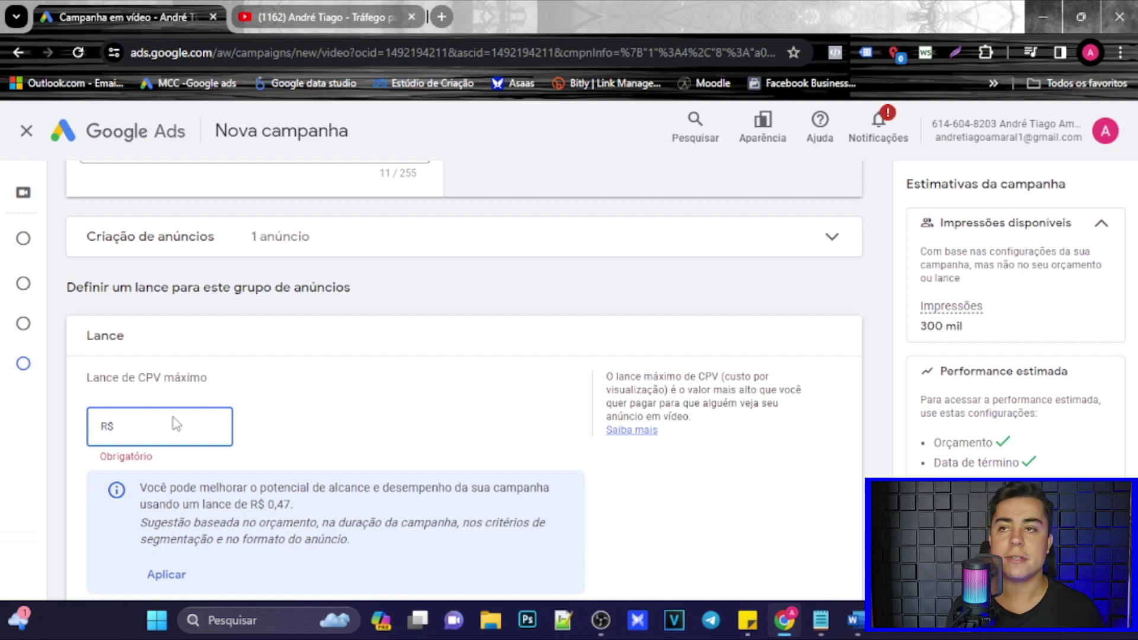
text(0,20)
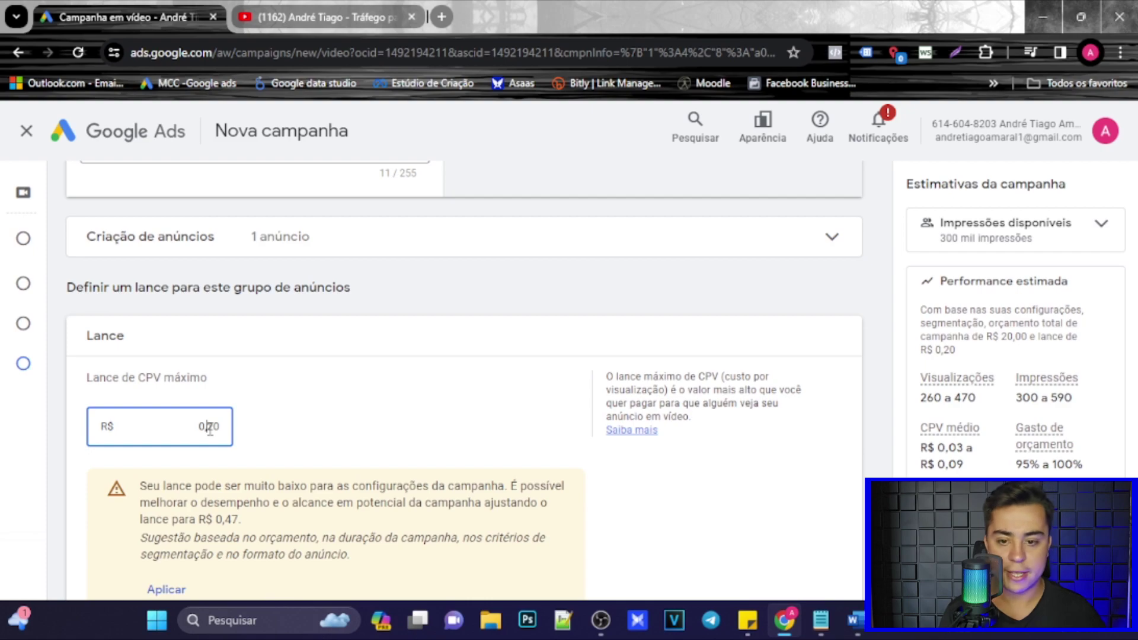
text(50)
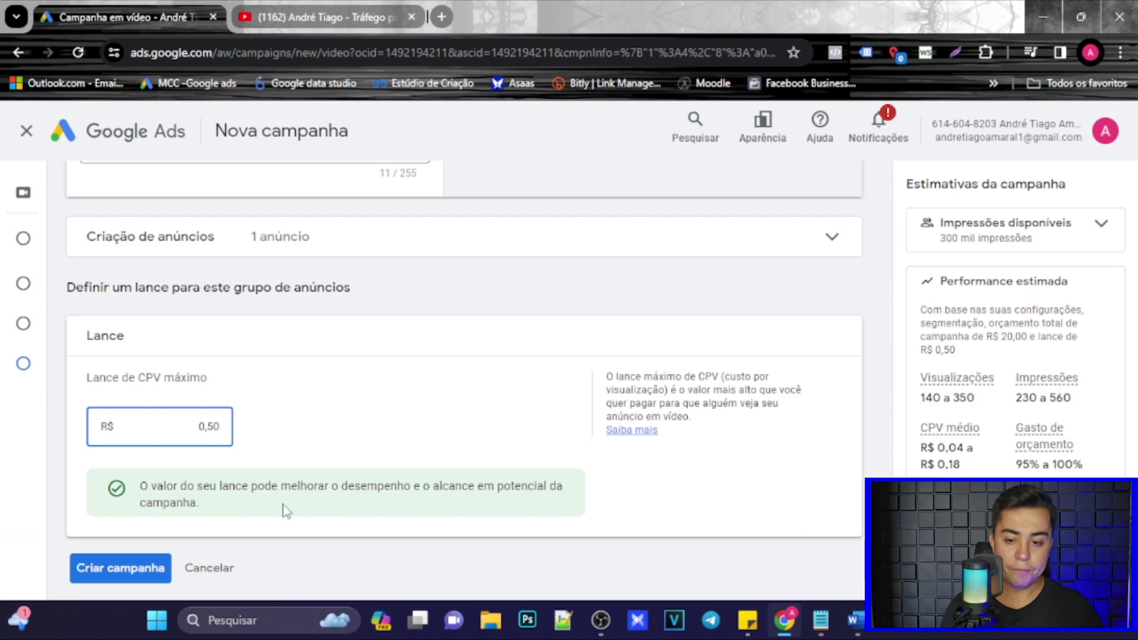
scroll(287, 510, down, 1)
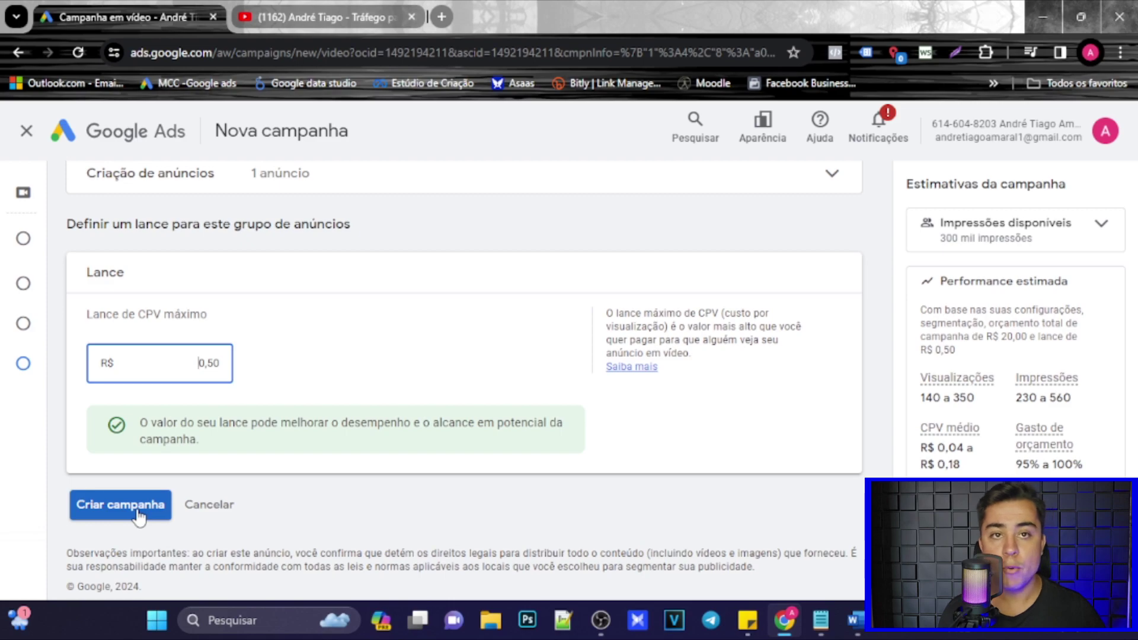
scroll(269, 485, up, 7)
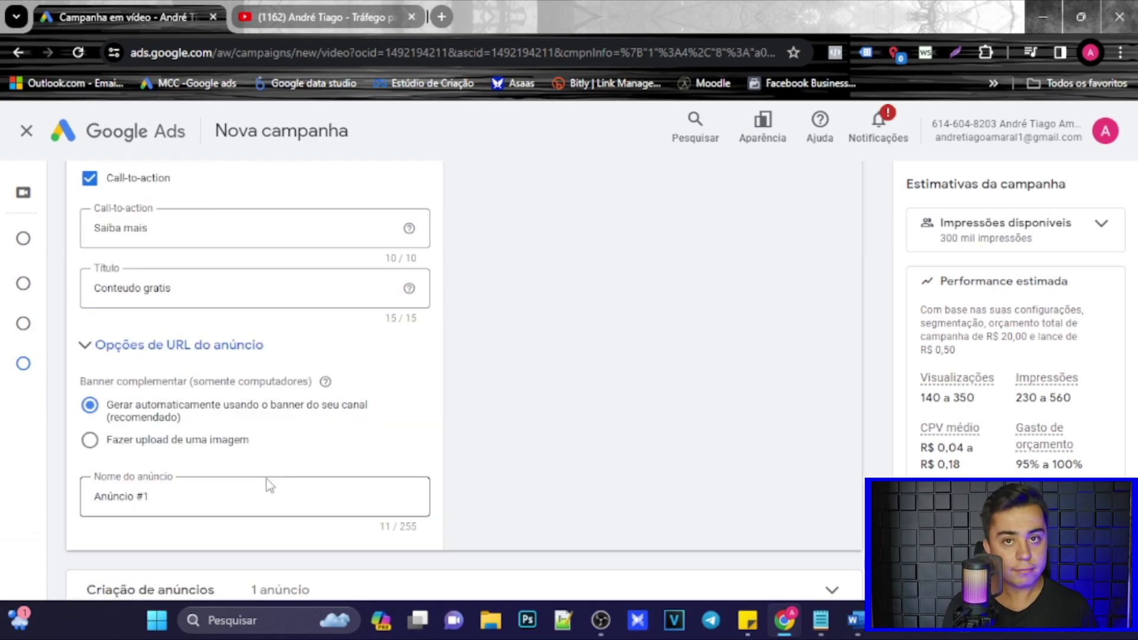